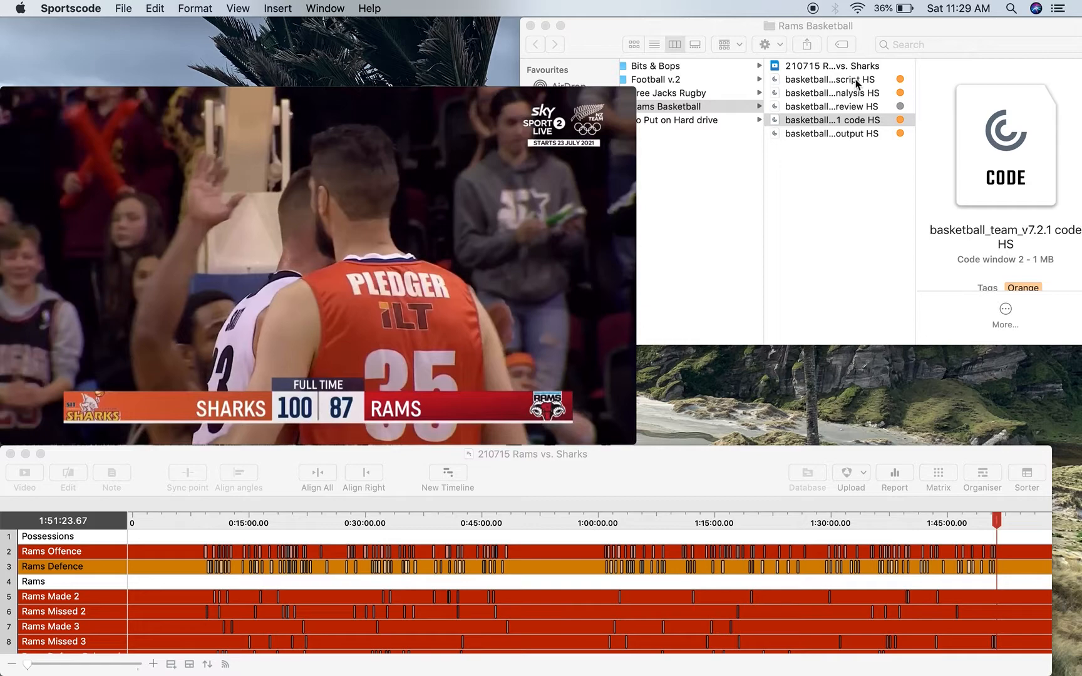
- Open the basketball_team_v7.2 game script HS file and rename its hometeam button as Rams
{"action": "double_click", "coordinate": [856, 79]}
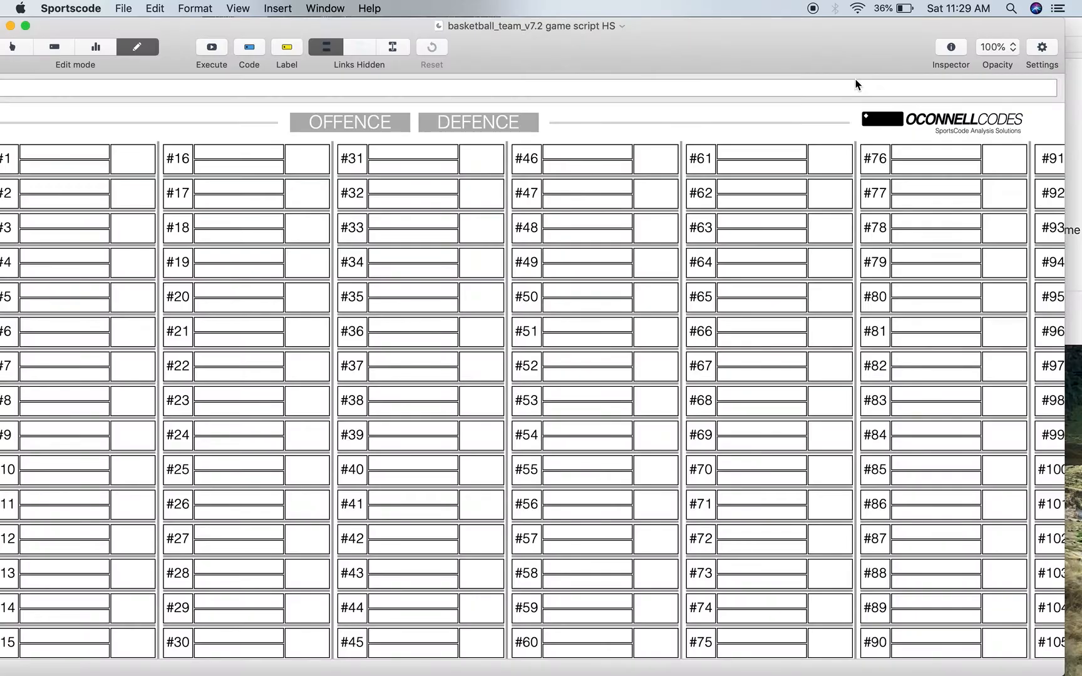
{"action": "scroll", "coordinate": [613, 270], "scroll_direction": "down", "scroll_amount": 5}
{"action": "scroll", "coordinate": [614, 275], "scroll_direction": "right", "scroll_amount": 6}
{"action": "scroll", "coordinate": [614, 276], "scroll_direction": "up", "scroll_amount": 5}
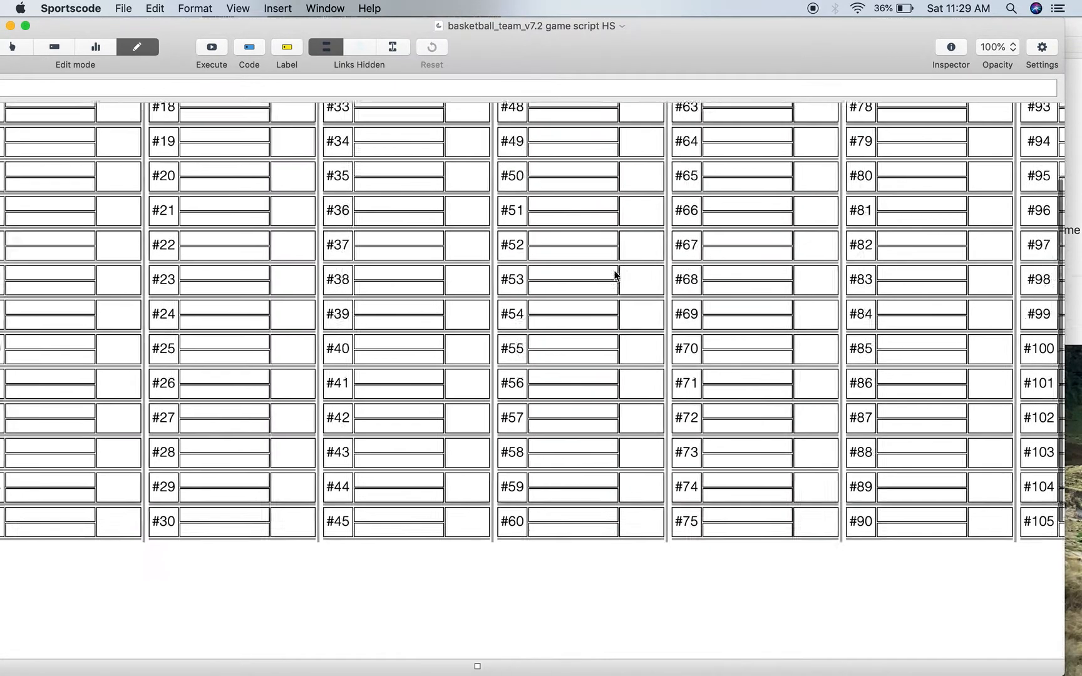
{"action": "scroll", "coordinate": [614, 272], "scroll_direction": "right", "scroll_amount": 12}
{"action": "scroll", "coordinate": [614, 272], "scroll_direction": "left", "scroll_amount": 3}
{"action": "scroll", "coordinate": [615, 272], "scroll_direction": "down", "scroll_amount": 2}
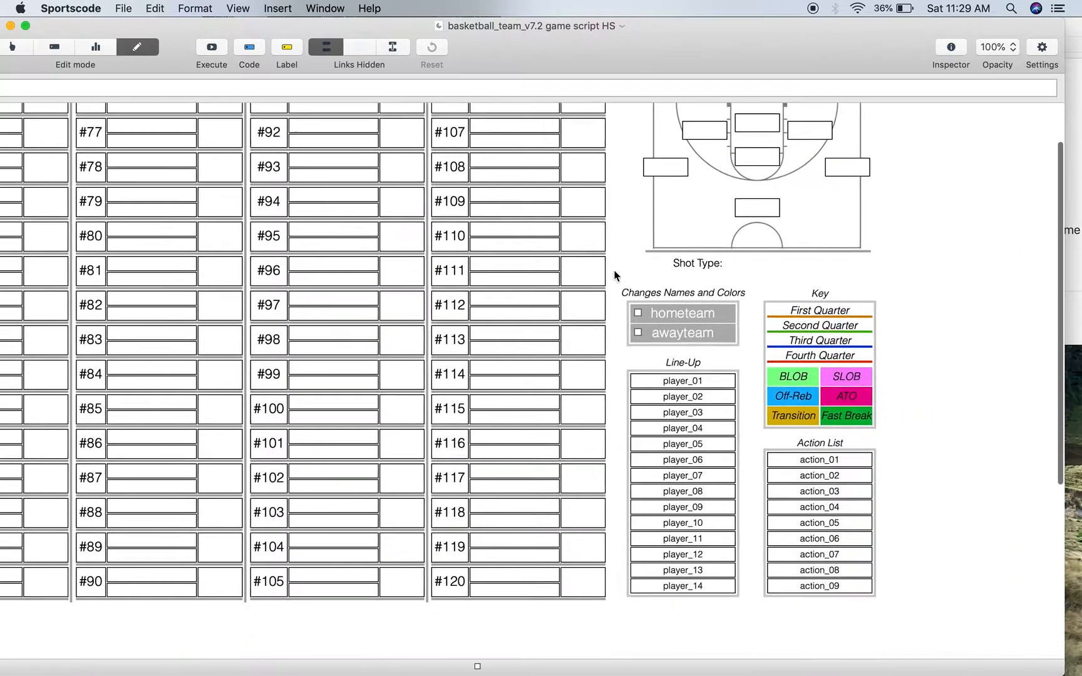
{"action": "double_click", "coordinate": [706, 313]}
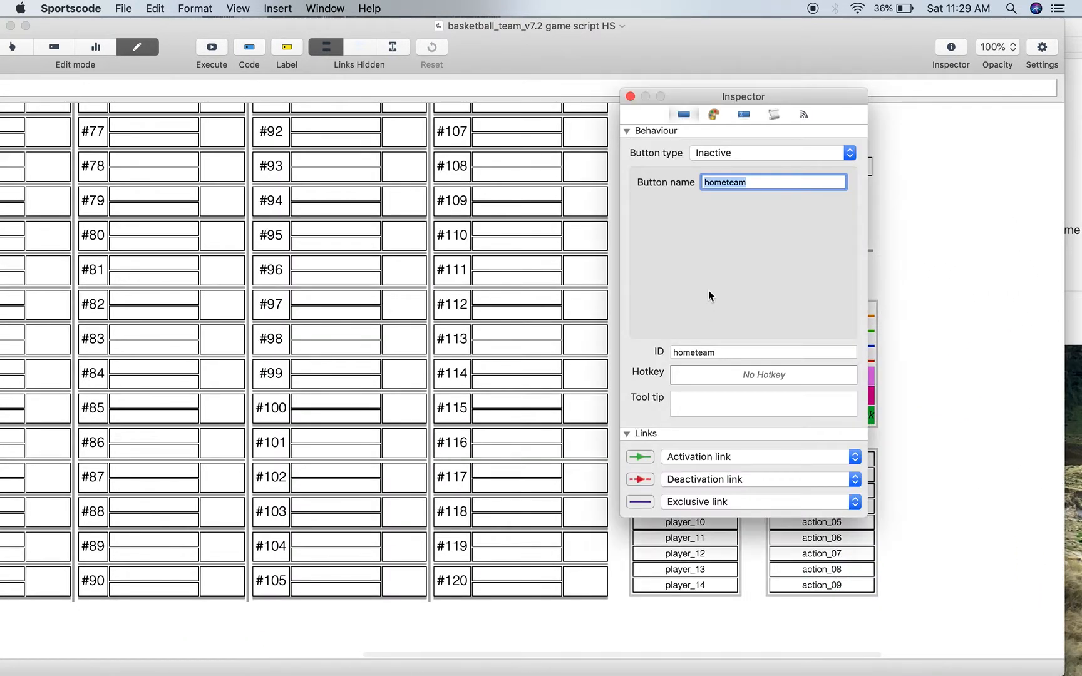
{"action": "type", "text": "Rams"}
{"action": "key", "text": "Return"}
- Set the Rams button's background colour to red and close its properties
{"action": "left_click", "coordinate": [713, 115]}
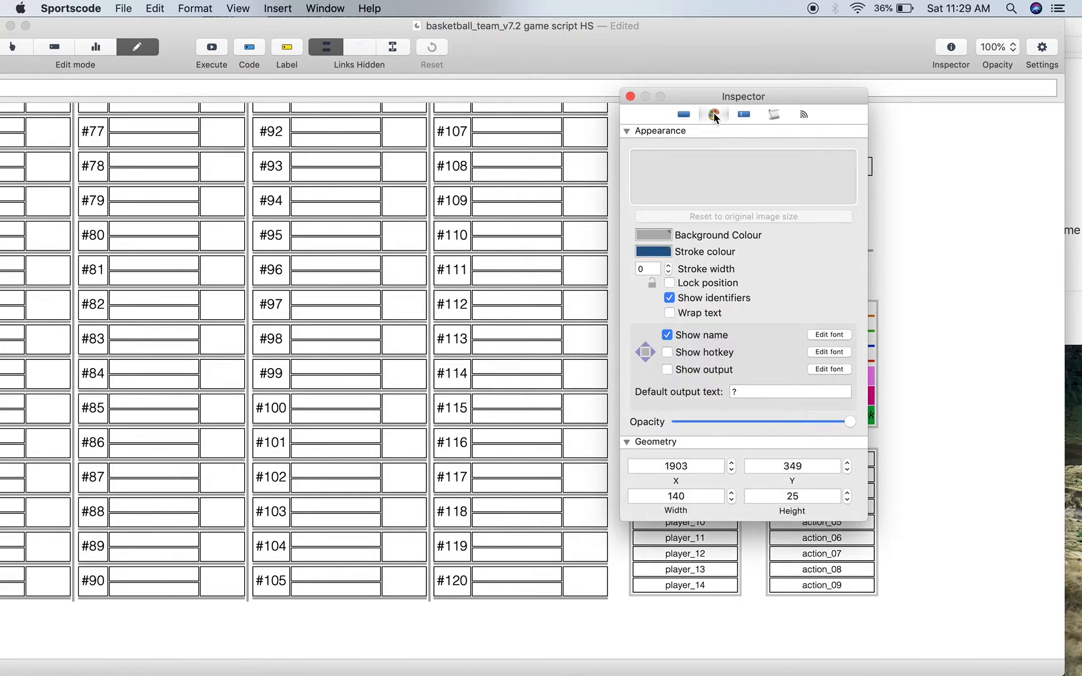
{"action": "left_click", "coordinate": [653, 235]}
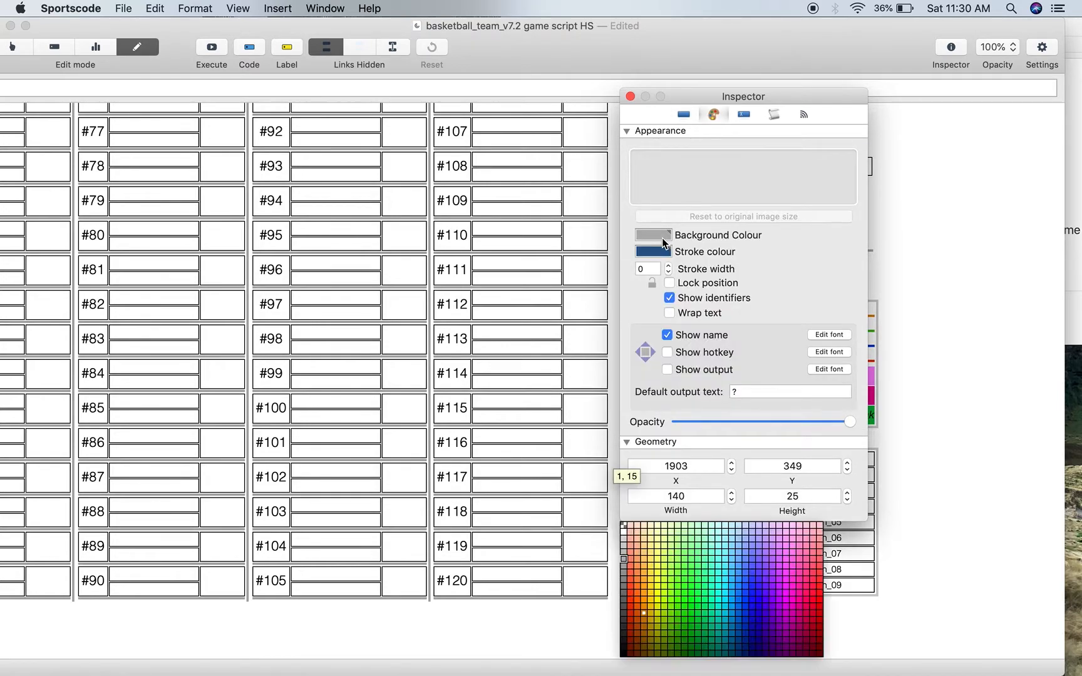
{"action": "left_click", "coordinate": [630, 616]}
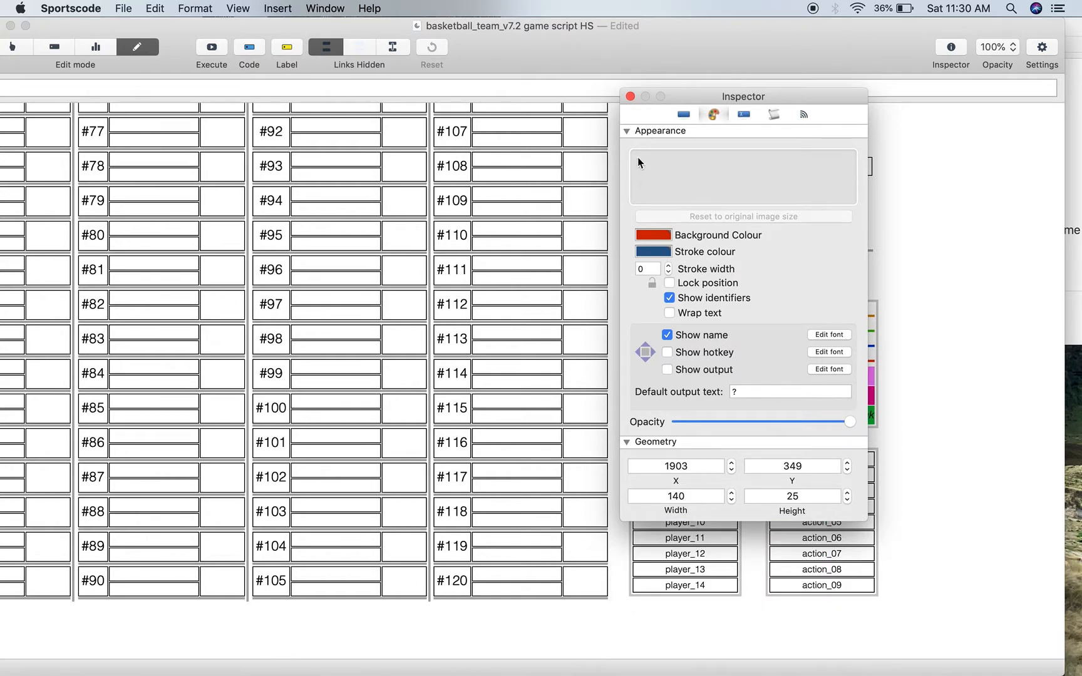
{"action": "left_click", "coordinate": [630, 98]}
- Rename the awayteam button as Sharks and give it a dark orange background colour
{"action": "left_click", "coordinate": [666, 339]}
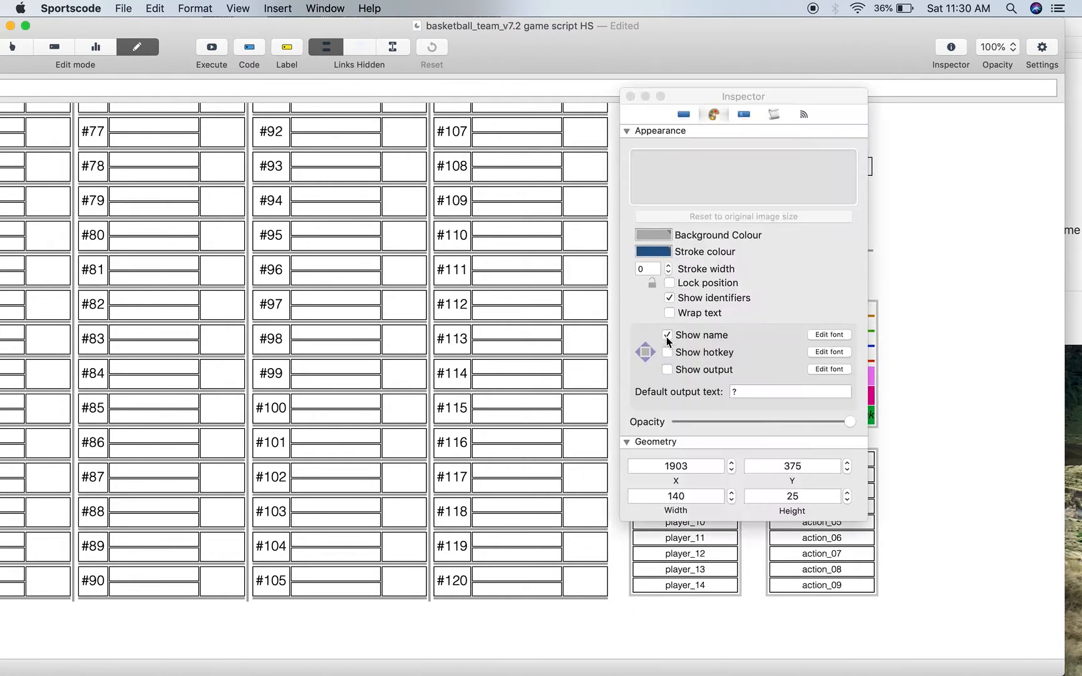
{"action": "left_click", "coordinate": [684, 114]}
{"action": "left_click_drag", "start_coordinate": [749, 181], "coordinate": [657, 182]}
{"action": "type", "text": "Sharks"}
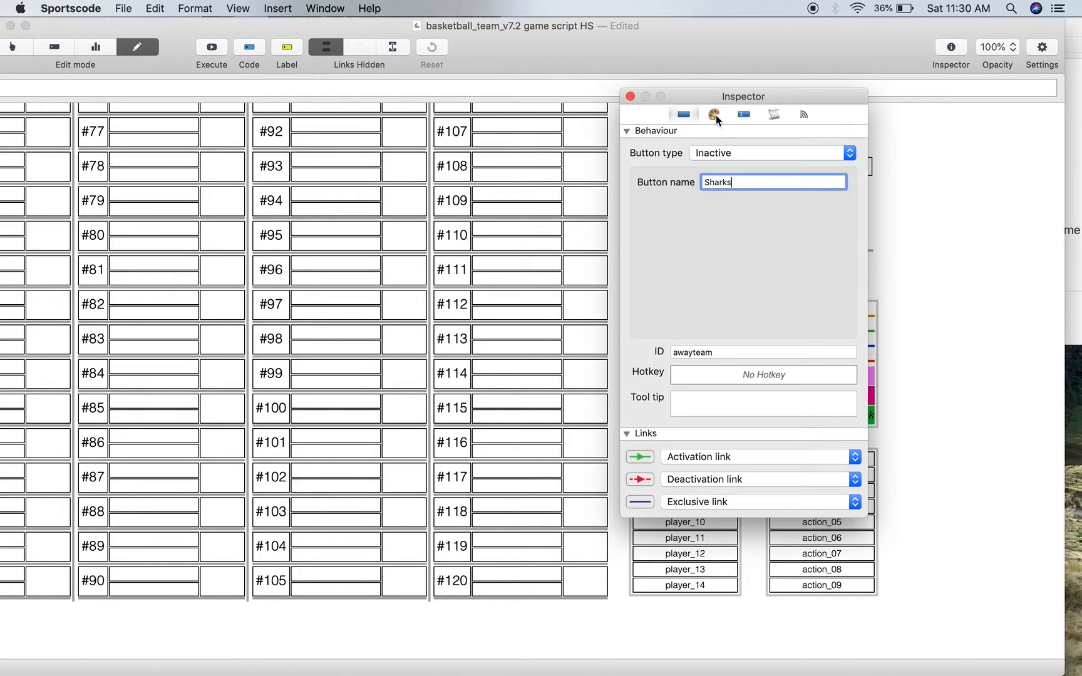
{"action": "left_click", "coordinate": [714, 115]}
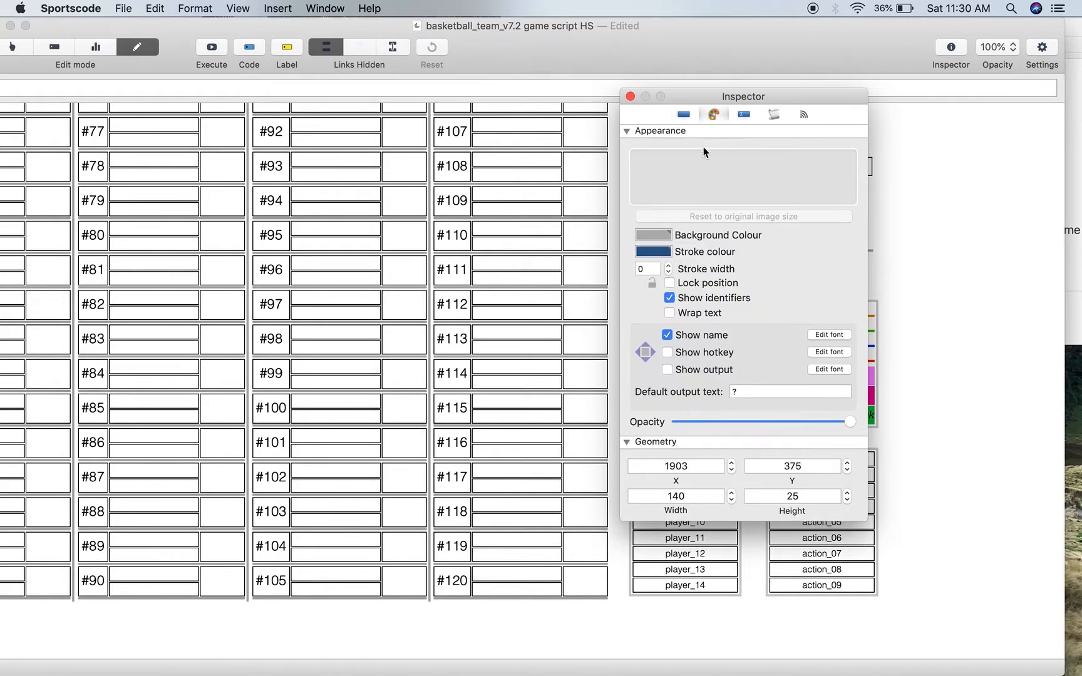
{"action": "left_click", "coordinate": [662, 236]}
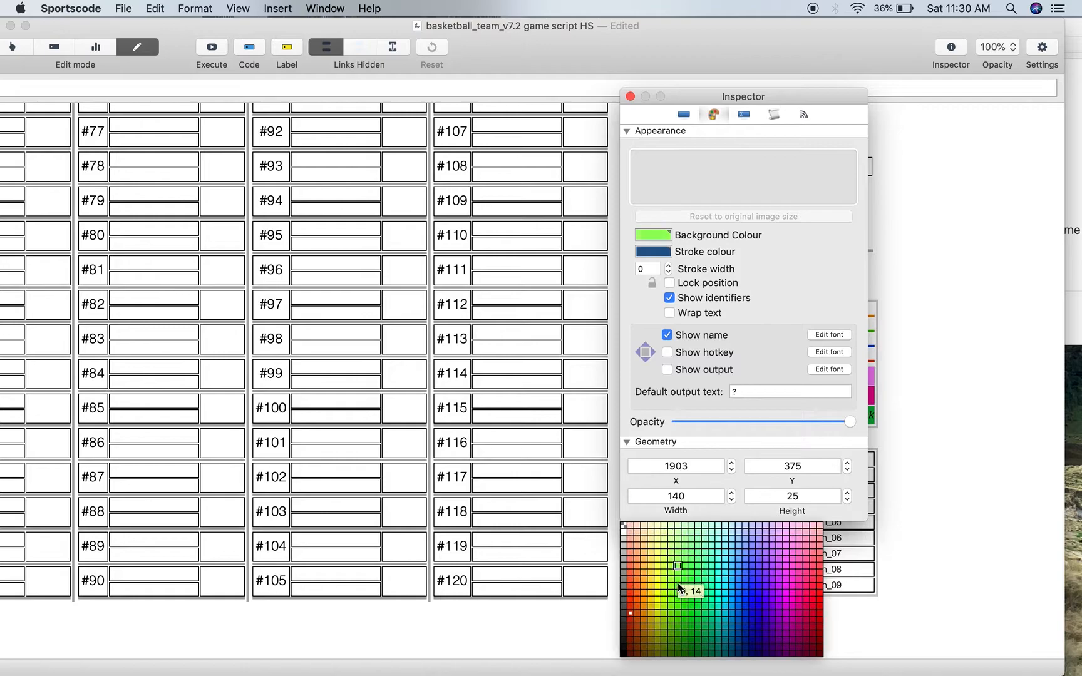
{"action": "left_click", "coordinate": [646, 619]}
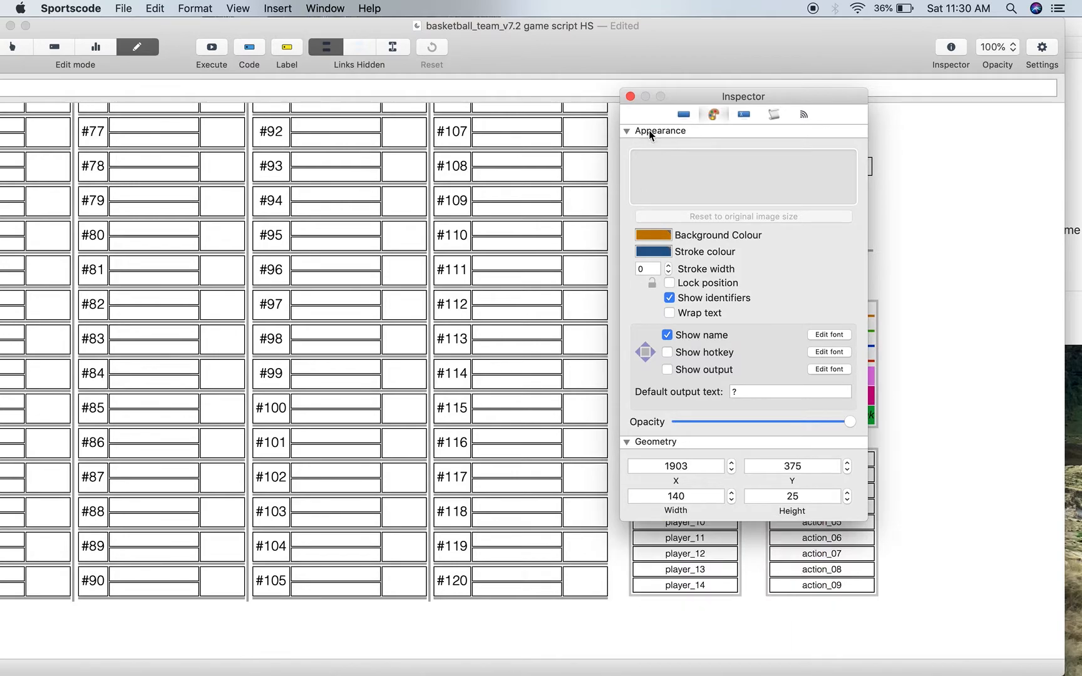
{"action": "left_click", "coordinate": [630, 96]}
- Move the game script window so its clipped edge is on the screen, and bring the team and Line-Up lists into view
{"action": "scroll", "coordinate": [649, 269], "scroll_direction": "left", "scroll_amount": 10}
{"action": "scroll", "coordinate": [649, 269], "scroll_direction": "up", "scroll_amount": 3}
{"action": "scroll", "coordinate": [649, 270], "scroll_direction": "down", "scroll_amount": 2}
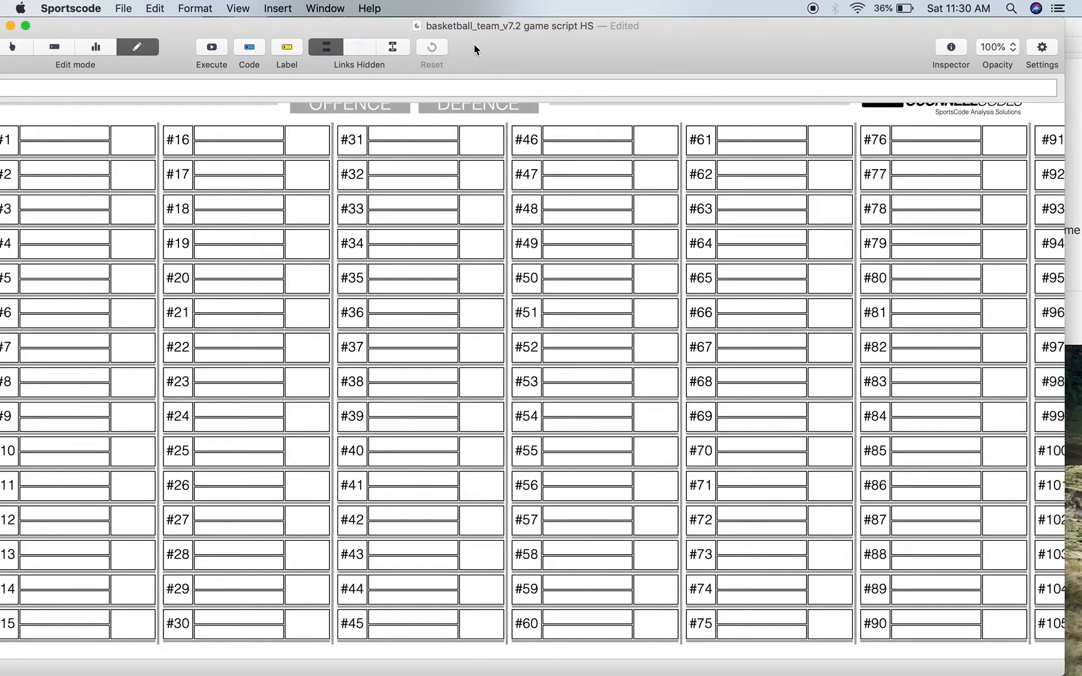
{"action": "left_click_drag", "start_coordinate": [475, 49], "coordinate": [492, 49]}
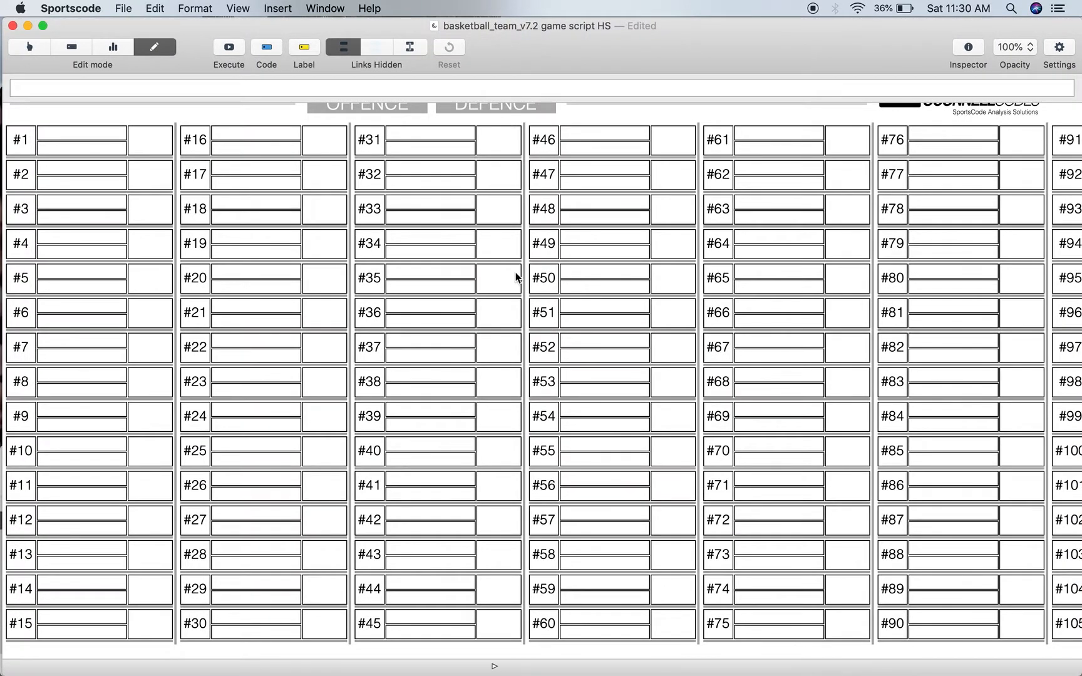
{"action": "scroll", "coordinate": [515, 277], "scroll_direction": "up", "scroll_amount": 2}
{"action": "scroll", "coordinate": [516, 277], "scroll_direction": "down", "scroll_amount": 2}
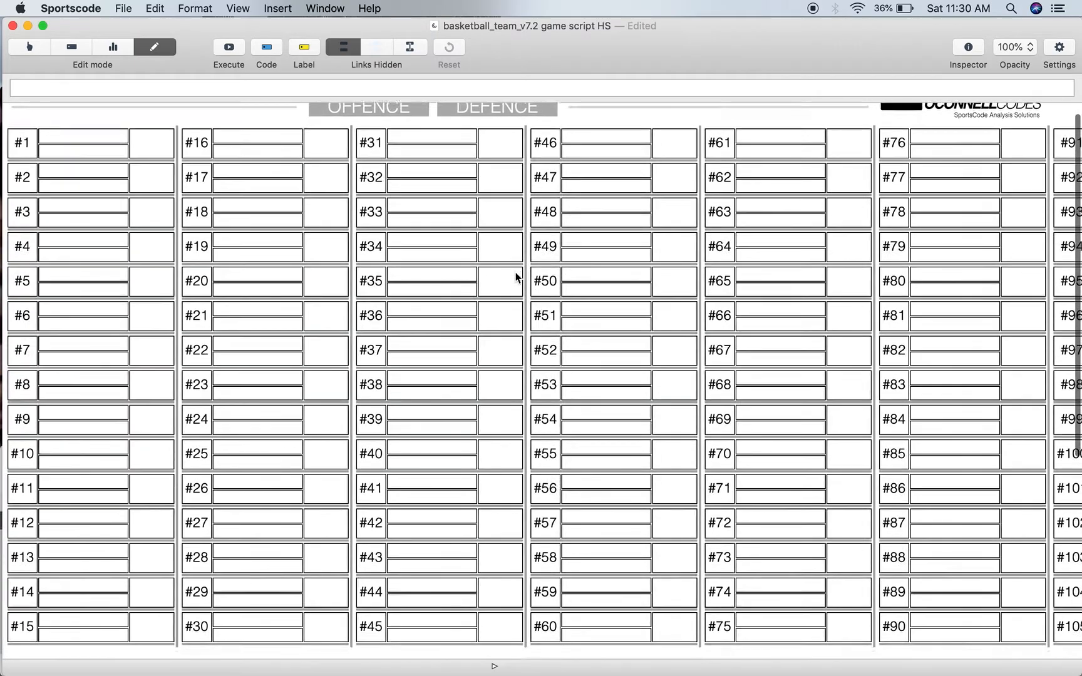
{"action": "scroll", "coordinate": [516, 277], "scroll_direction": "right", "scroll_amount": 10}
{"action": "scroll", "coordinate": [516, 276], "scroll_direction": "right", "scroll_amount": 8}
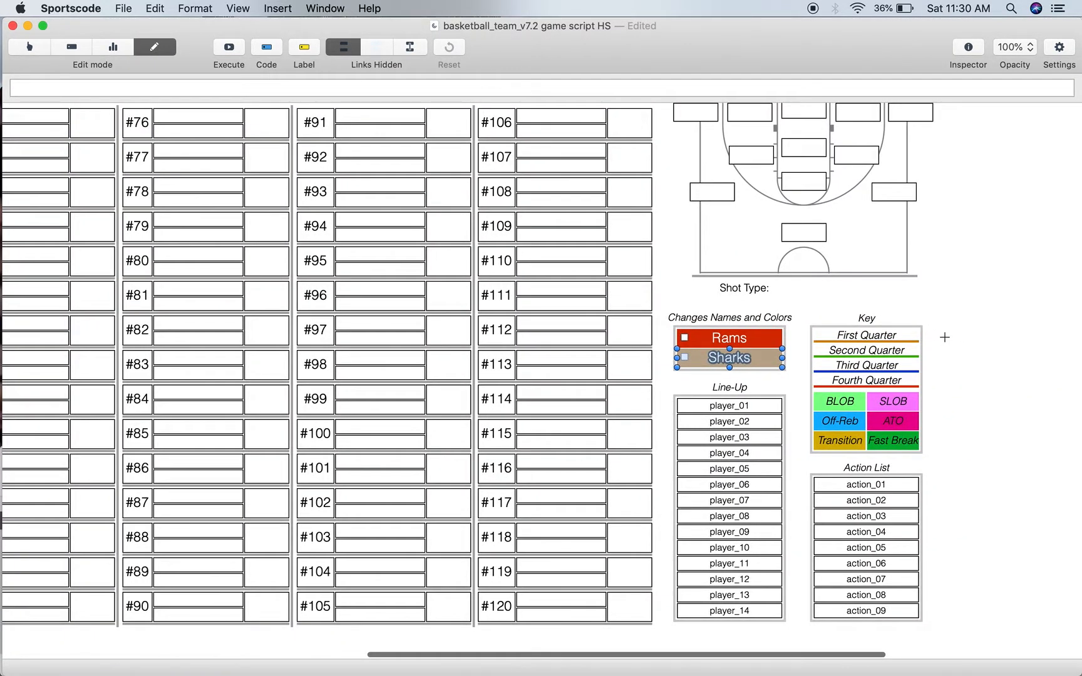
- Narrow the Line-Up heading and the frame around the player buttons to about half their width
{"action": "left_click", "coordinate": [761, 372]}
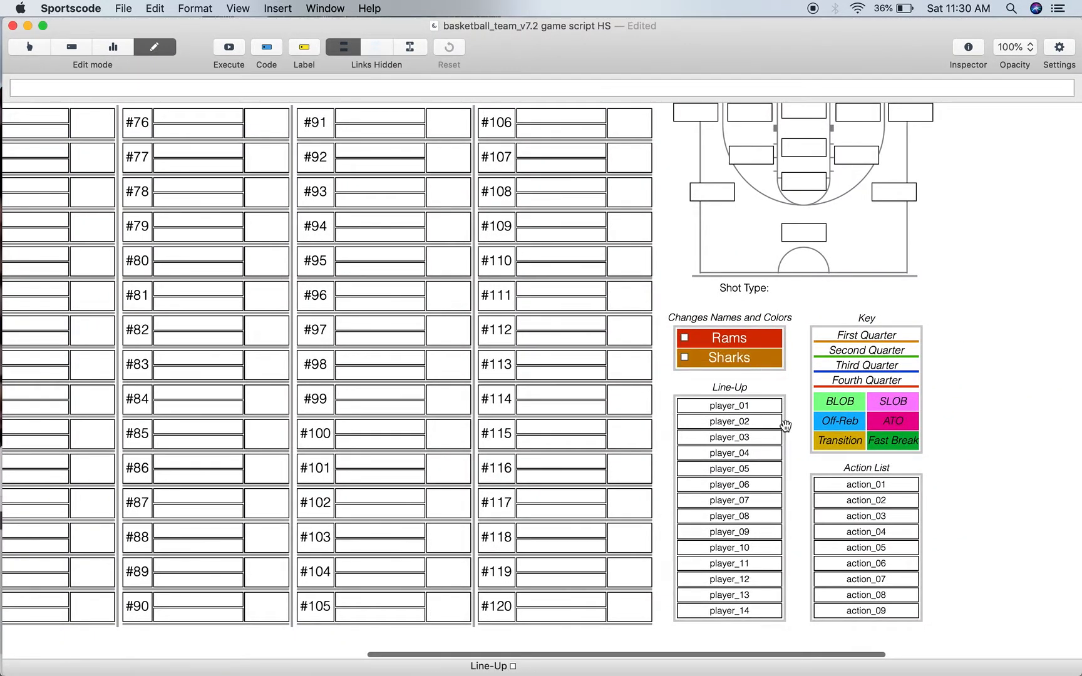
{"action": "left_click", "coordinate": [786, 446]}
{"action": "left_click_drag", "start_coordinate": [779, 510], "coordinate": [726, 510]}
{"action": "key", "text": "super+z"}
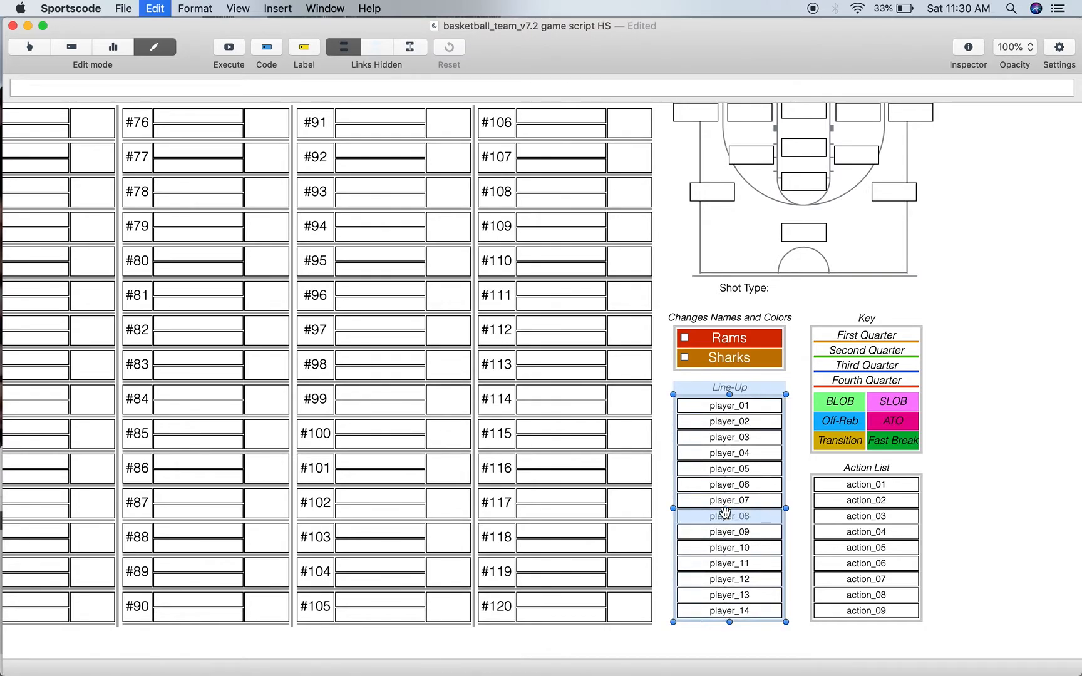
{"action": "left_click", "coordinate": [799, 509]}
{"action": "left_click", "coordinate": [787, 513]}
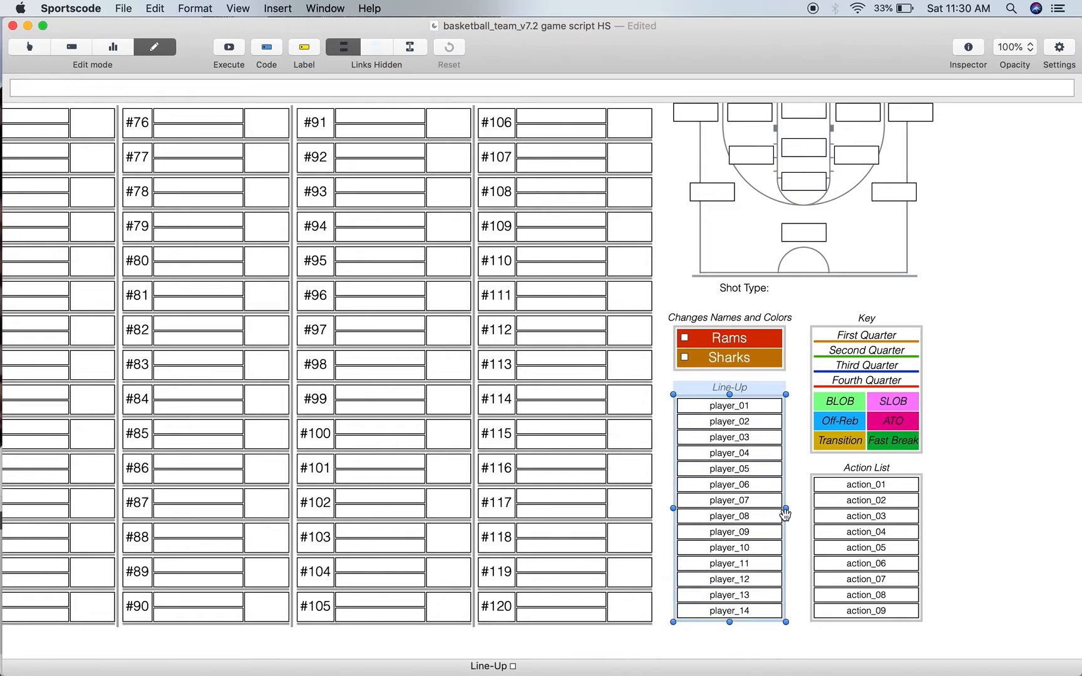
- Import rams 2021.csv from the Roster CSVs folder in Bits & Bops as alternate names for all fourteen Line-Up player buttons
{"action": "left_click_drag", "start_coordinate": [760, 644], "coordinate": [762, 399]}
{"action": "double_click", "coordinate": [757, 432]}
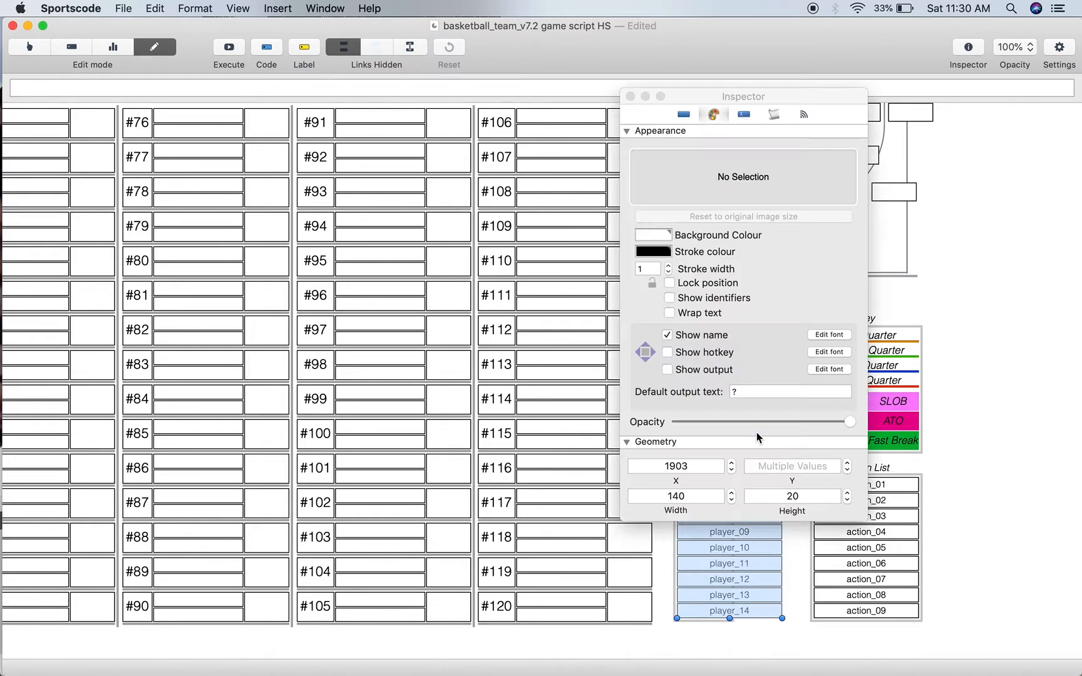
{"action": "left_click", "coordinate": [744, 114]}
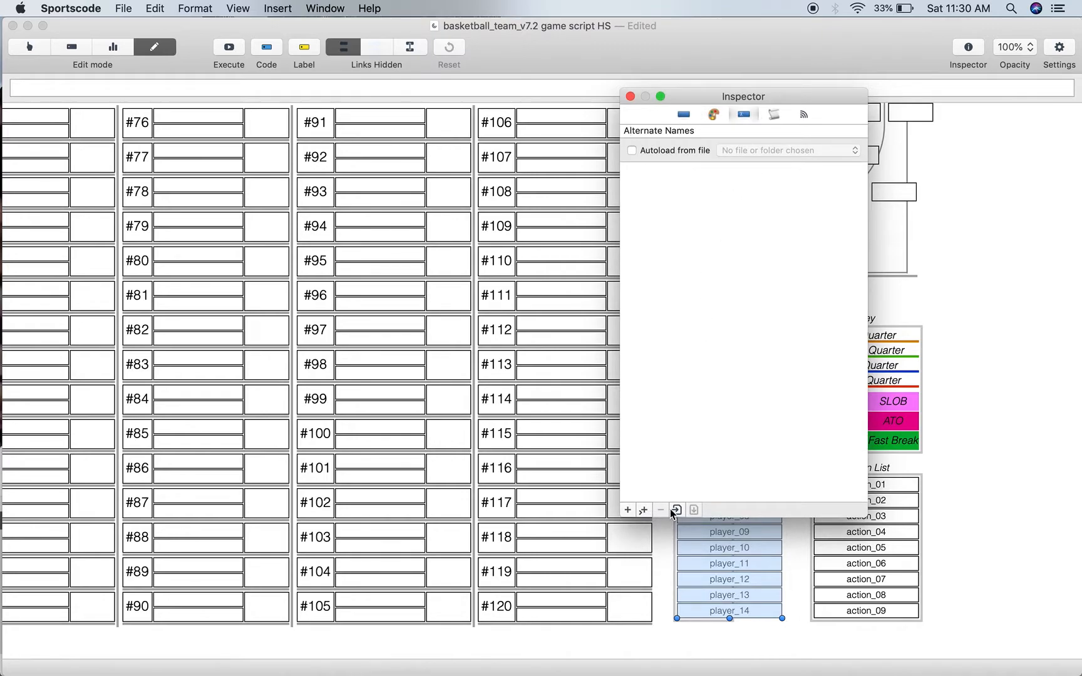
{"action": "left_click", "coordinate": [675, 510]}
{"action": "left_click", "coordinate": [115, 148]}
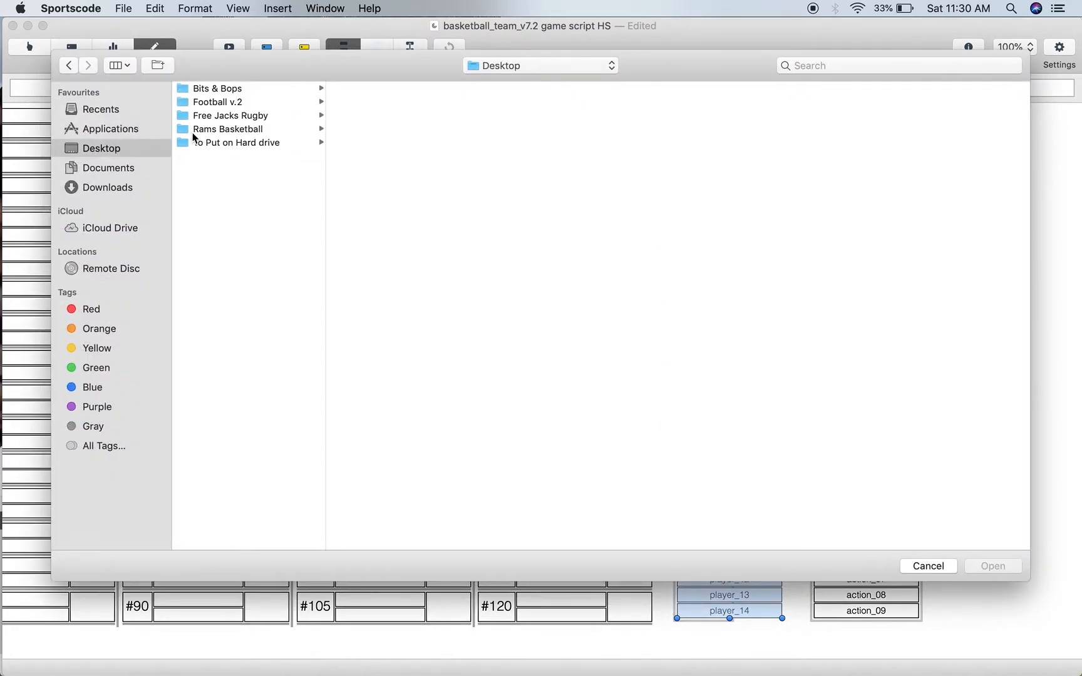
{"action": "left_click", "coordinate": [218, 89]}
{"action": "left_click", "coordinate": [338, 168]}
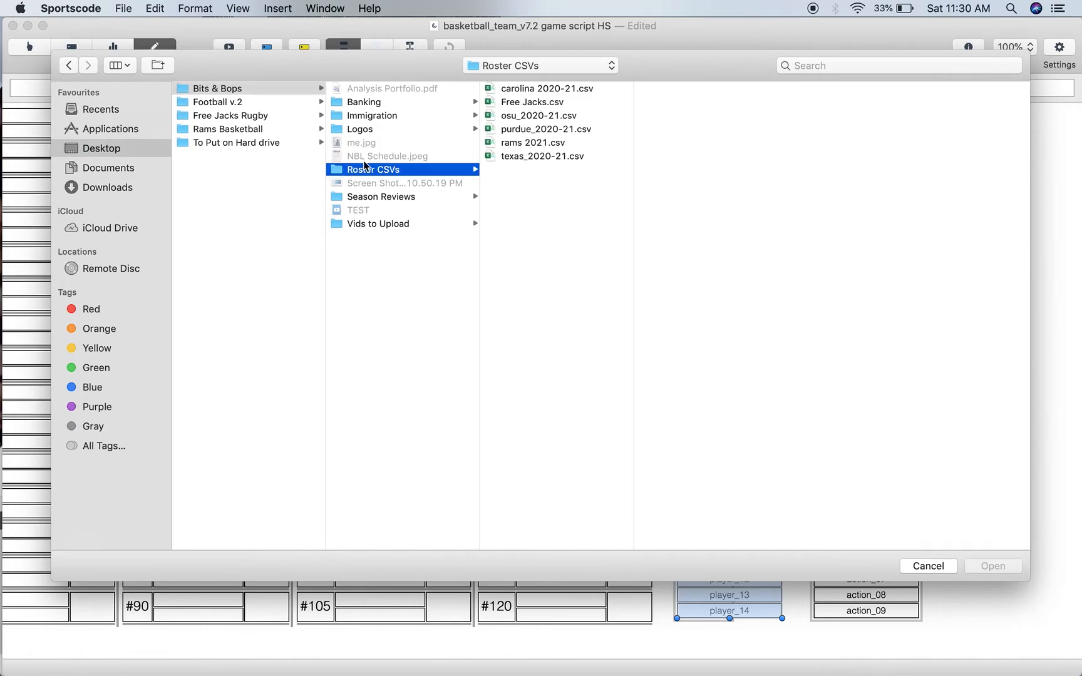
{"action": "left_click", "coordinate": [534, 143]}
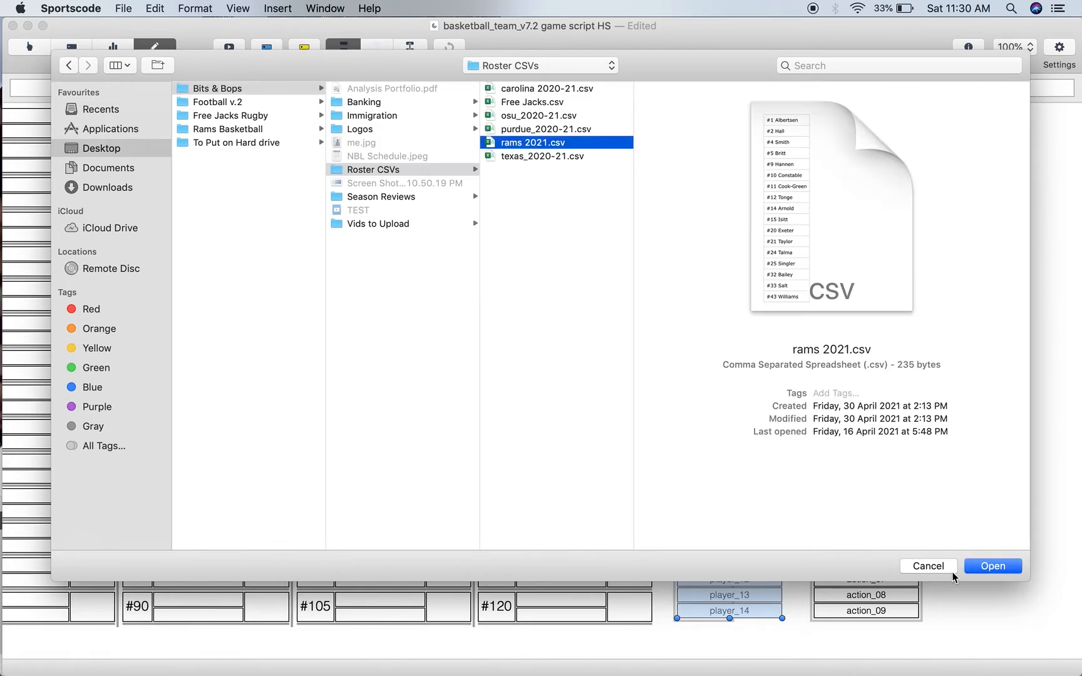
{"action": "left_click", "coordinate": [979, 567]}
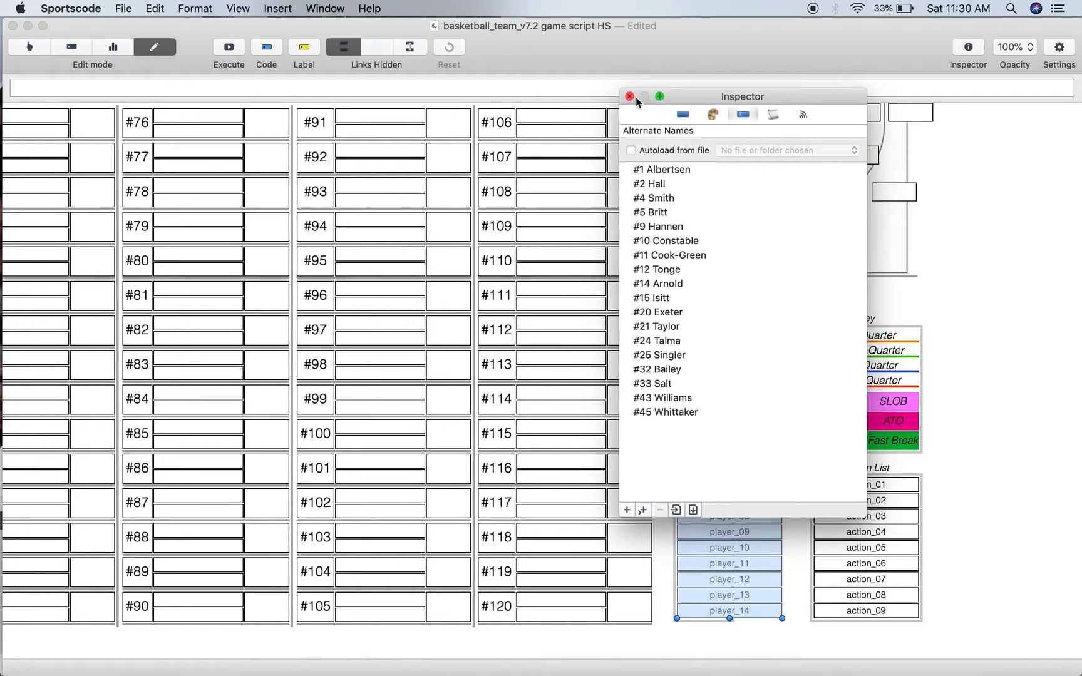
{"action": "left_click", "coordinate": [629, 95]}
- Rename the player_01 and player_02 buttons with the imported roster entries for jersey numbers #1 and #4
{"action": "left_click", "coordinate": [744, 407]}
{"action": "right_click", "coordinate": [746, 407]}
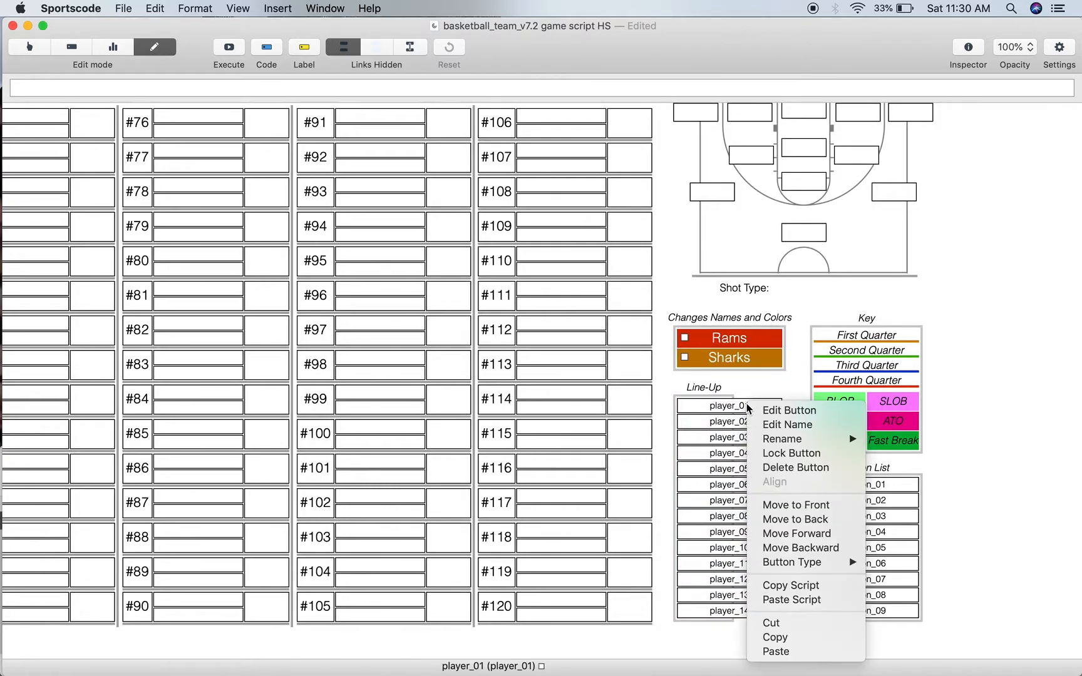
{"action": "mouse_move", "coordinate": [775, 439]}
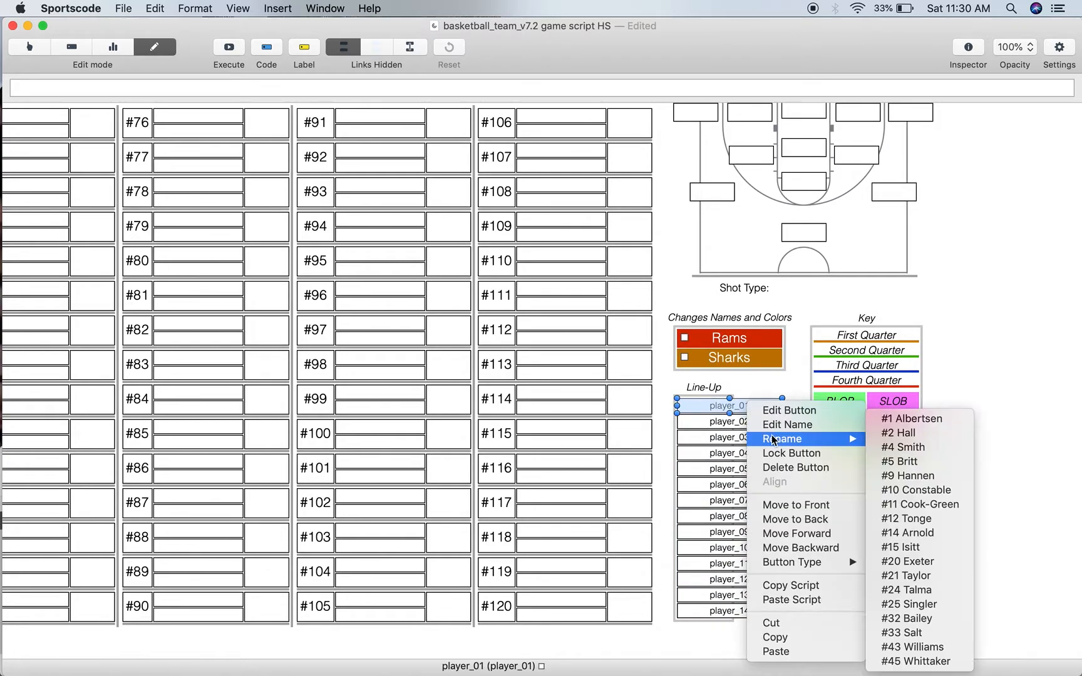
{"action": "left_click", "coordinate": [896, 418]}
{"action": "right_click", "coordinate": [741, 418]}
{"action": "mouse_move", "coordinate": [779, 447]}
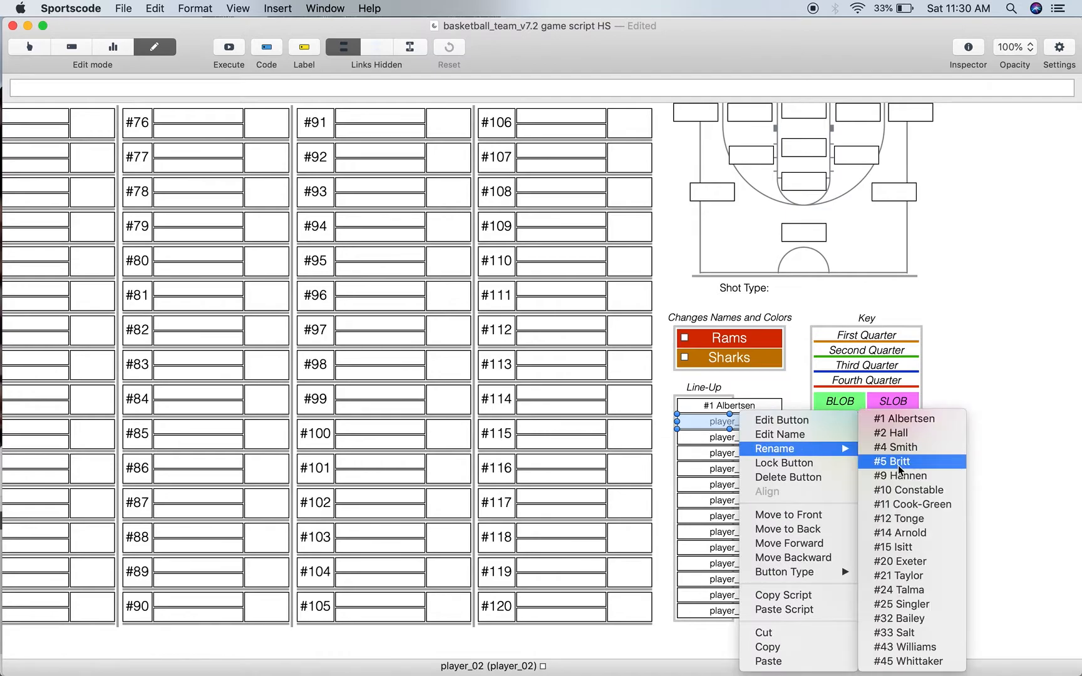
{"action": "left_click", "coordinate": [900, 450]}
- Rename the player_03 button with the imported roster entry for jersey number #11
{"action": "right_click", "coordinate": [738, 441]}
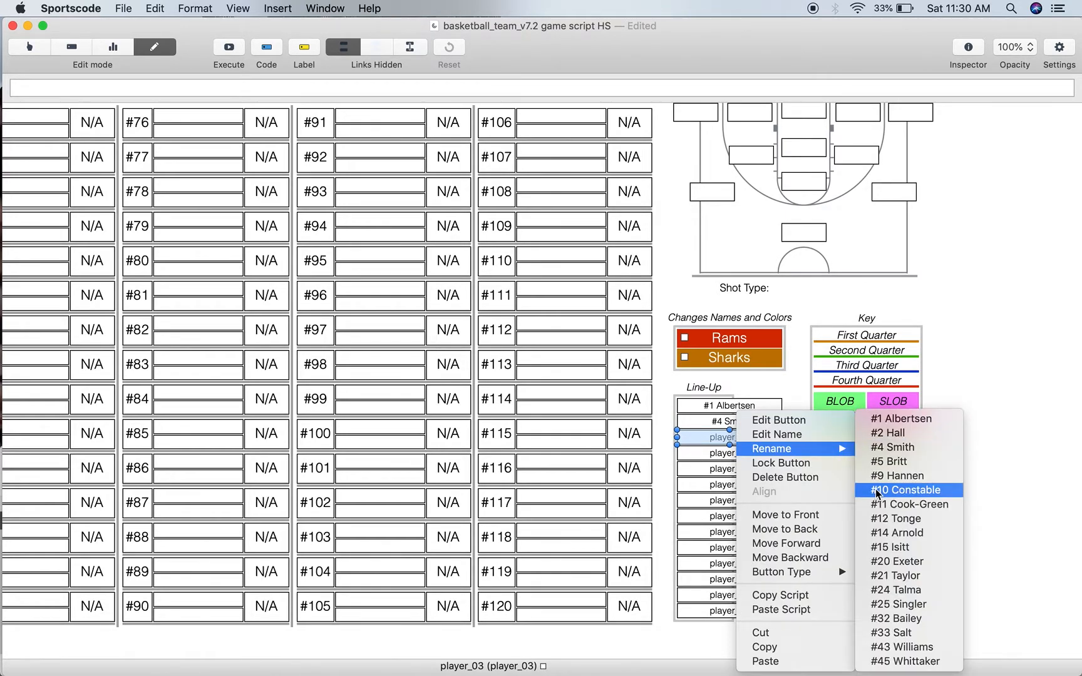
{"action": "left_click", "coordinate": [876, 491]}
{"action": "right_click", "coordinate": [753, 438]}
{"action": "mouse_move", "coordinate": [799, 448]}
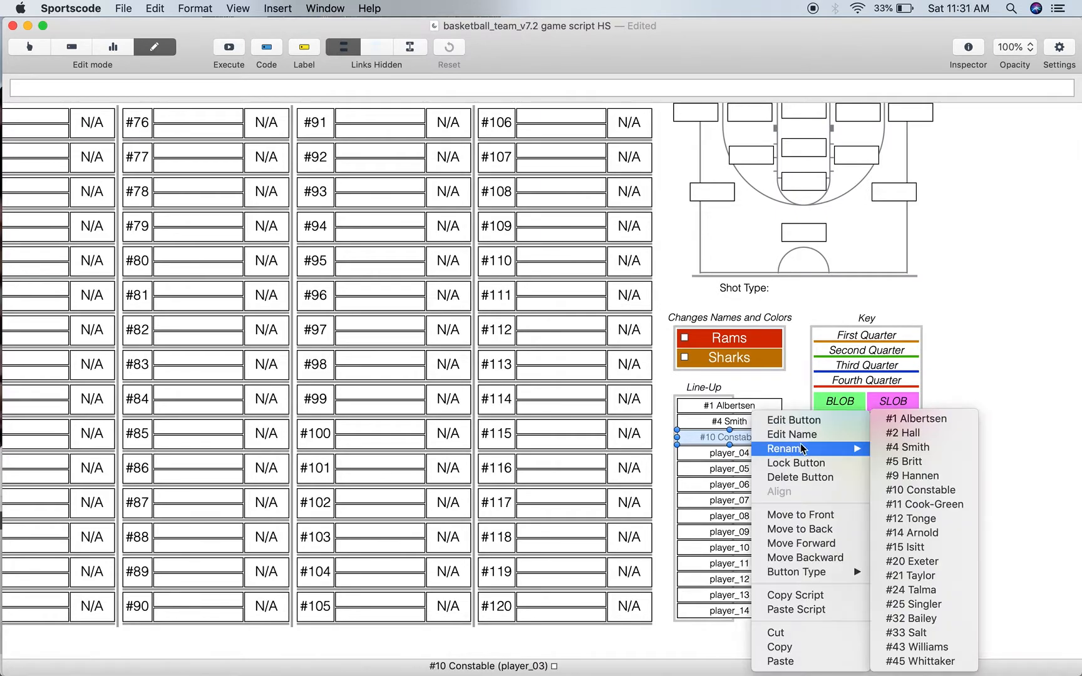
{"action": "left_click", "coordinate": [921, 505]}
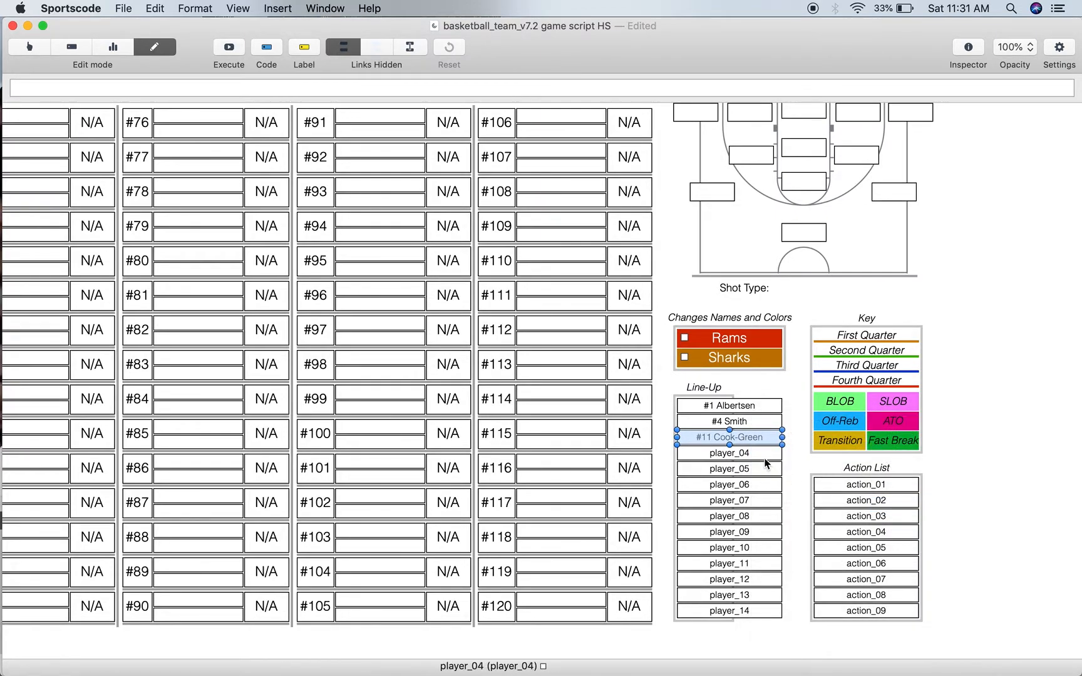
- Rename the player_04 and player_05 buttons with the imported roster entries for jersey numbers #21 and #24
{"action": "right_click", "coordinate": [765, 453]}
{"action": "mouse_move", "coordinate": [821, 449]}
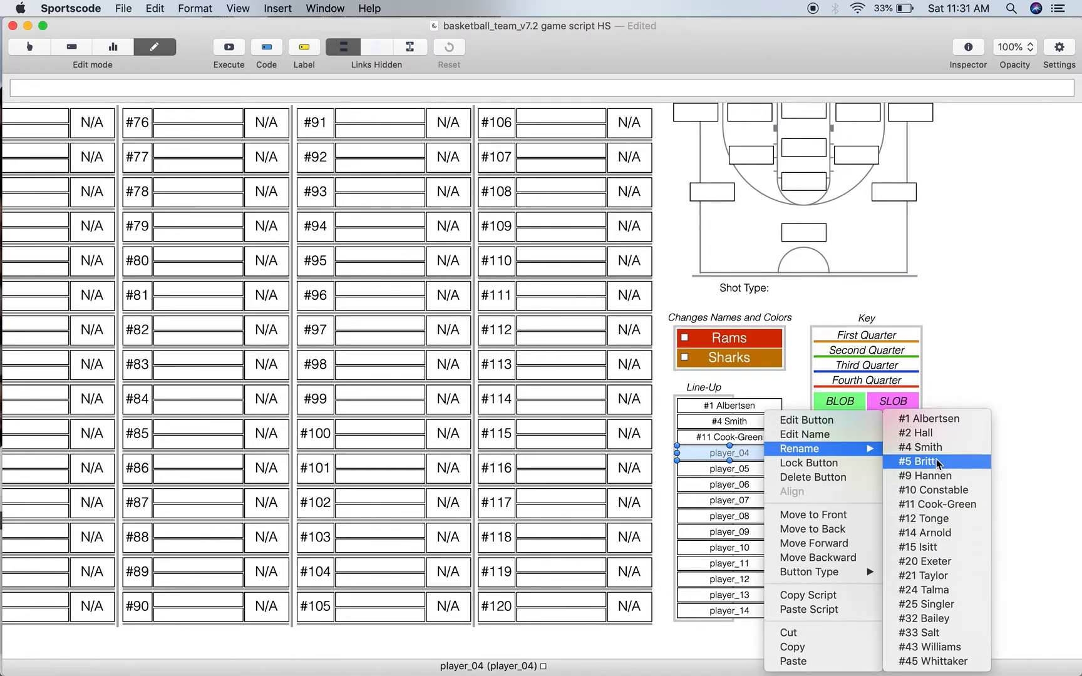
{"action": "left_click", "coordinate": [925, 576]}
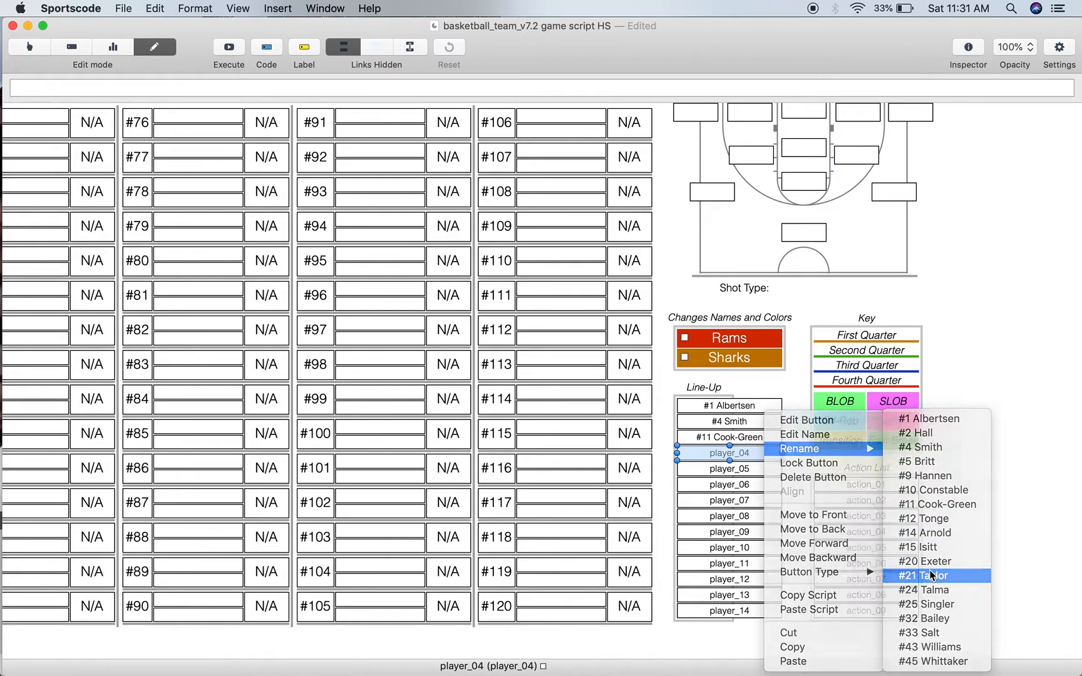
{"action": "right_click", "coordinate": [751, 476]}
{"action": "mouse_move", "coordinate": [810, 450]}
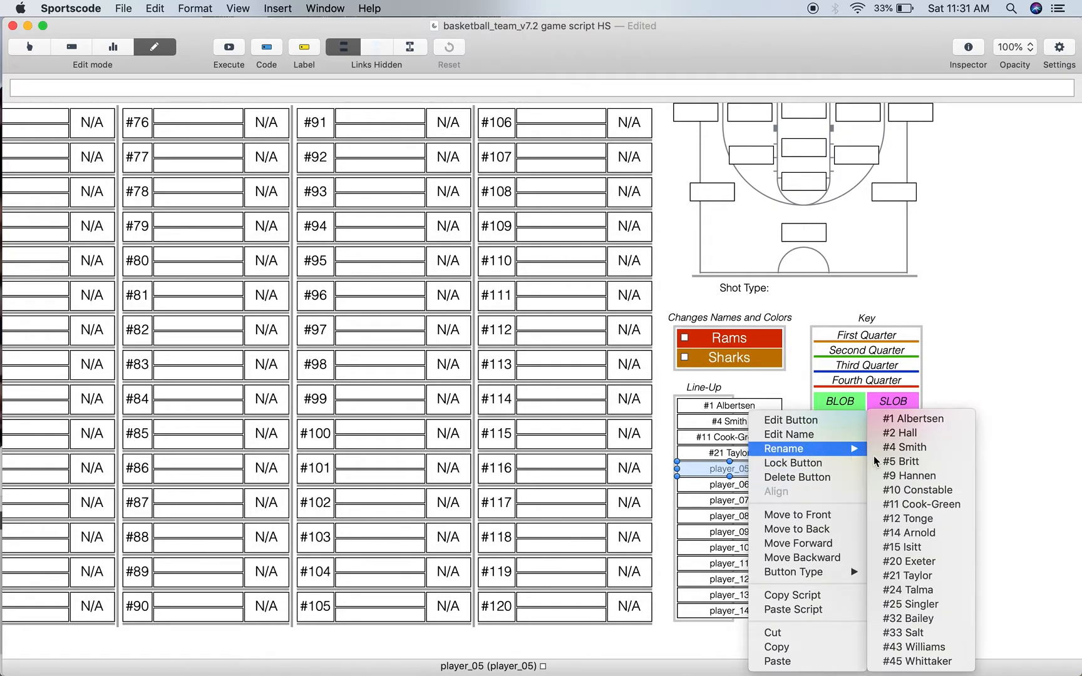
{"action": "left_click", "coordinate": [911, 590]}
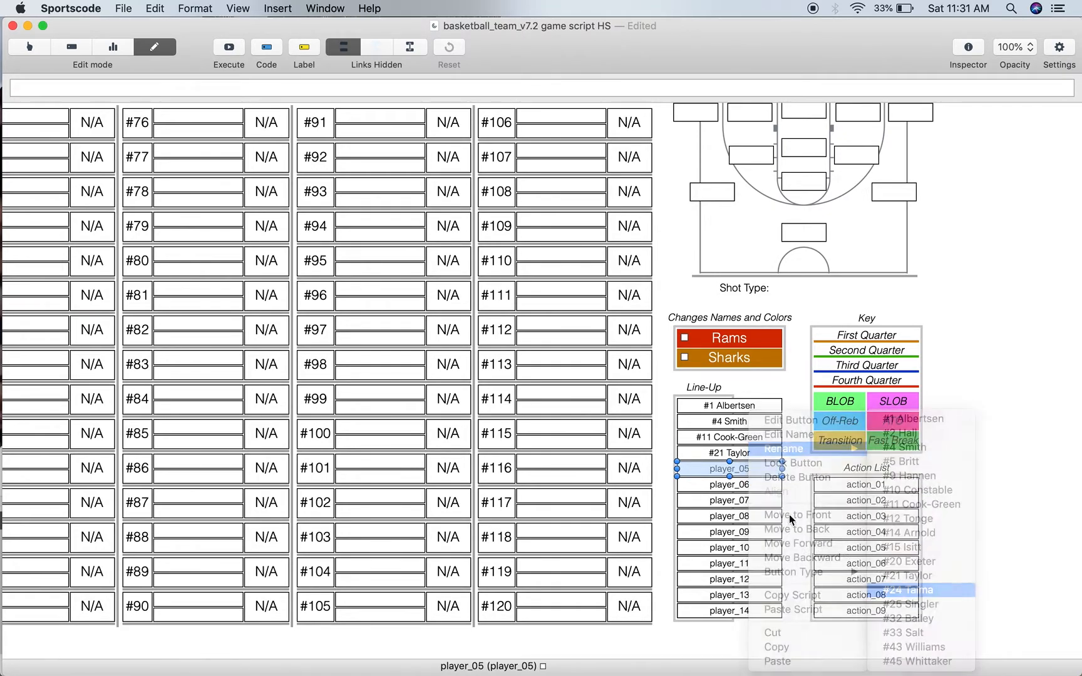
- Rename the player_06 and player_07 buttons with the imported roster entries for jersey numbers #25 and #32
{"action": "right_click", "coordinate": [746, 484]}
{"action": "mouse_move", "coordinate": [808, 449]}
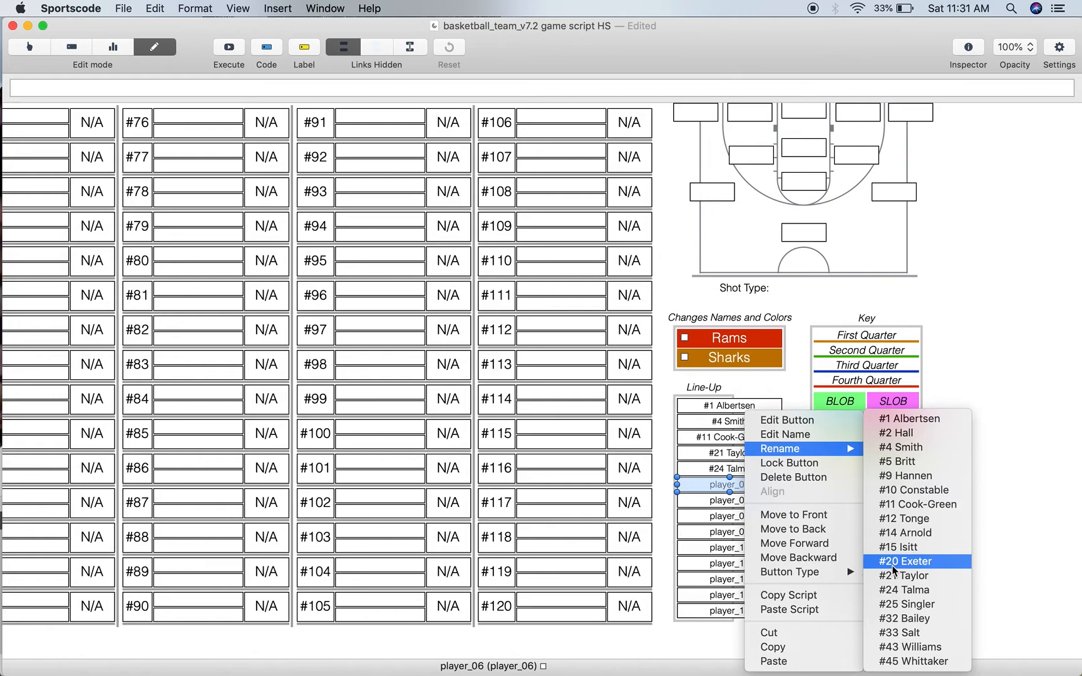
{"action": "left_click", "coordinate": [904, 603]}
{"action": "left_click", "coordinate": [732, 500]}
{"action": "right_click", "coordinate": [732, 500]}
{"action": "mouse_move", "coordinate": [833, 449]}
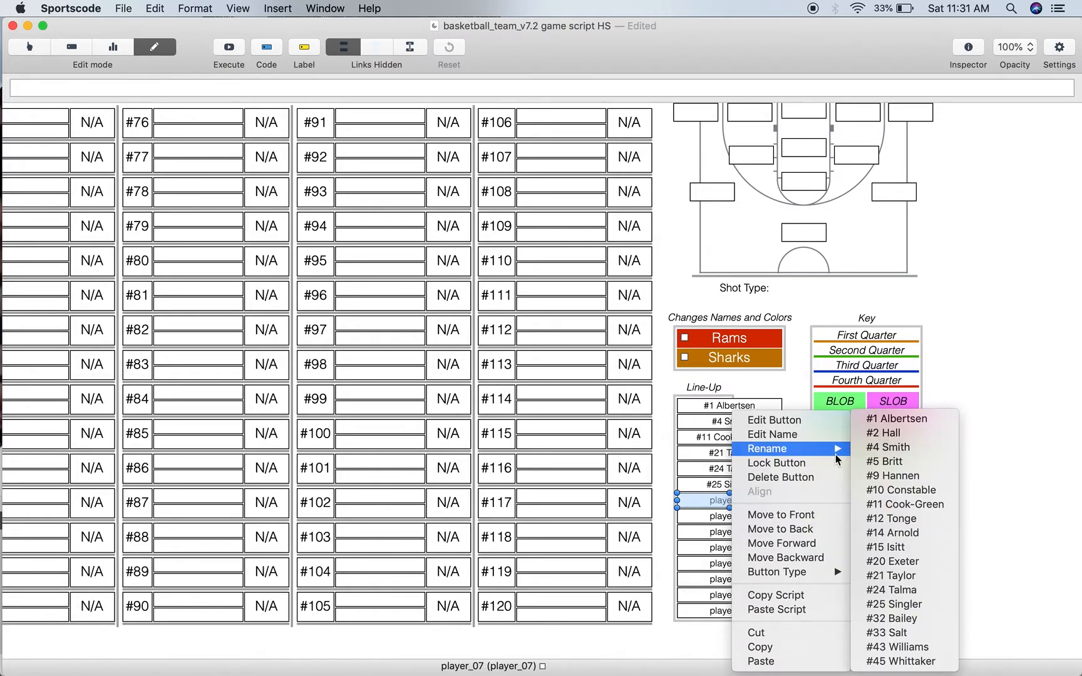
{"action": "left_click", "coordinate": [907, 618]}
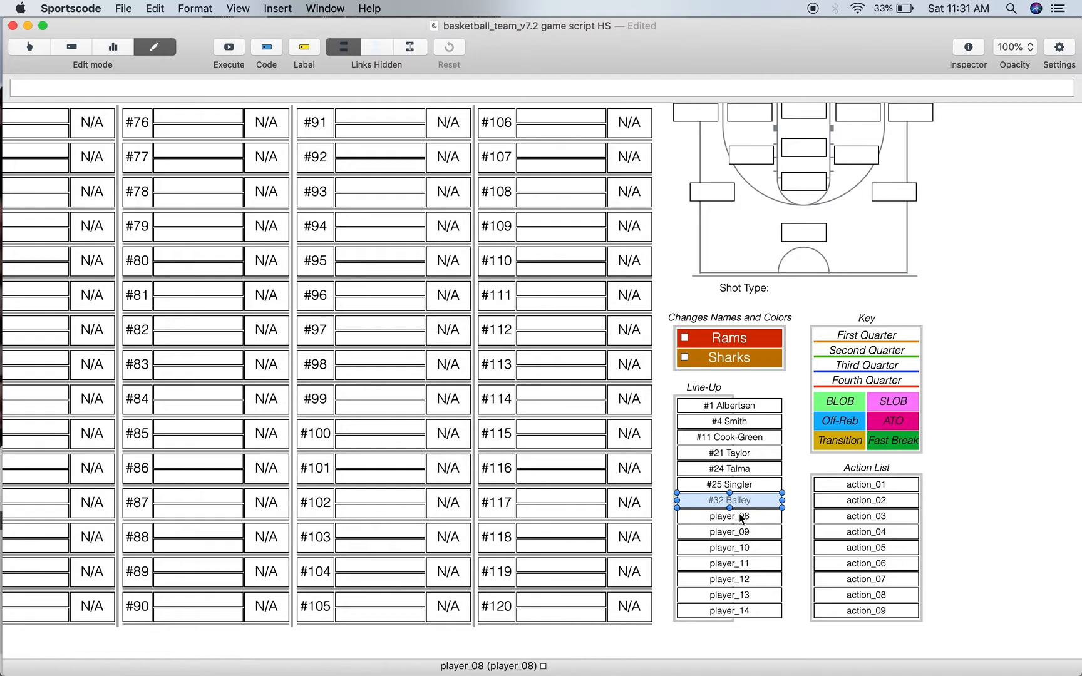
- Rename the player_08 button with the imported roster entry for jersey number #33
{"action": "right_click", "coordinate": [741, 518]}
{"action": "mouse_move", "coordinate": [817, 449]}
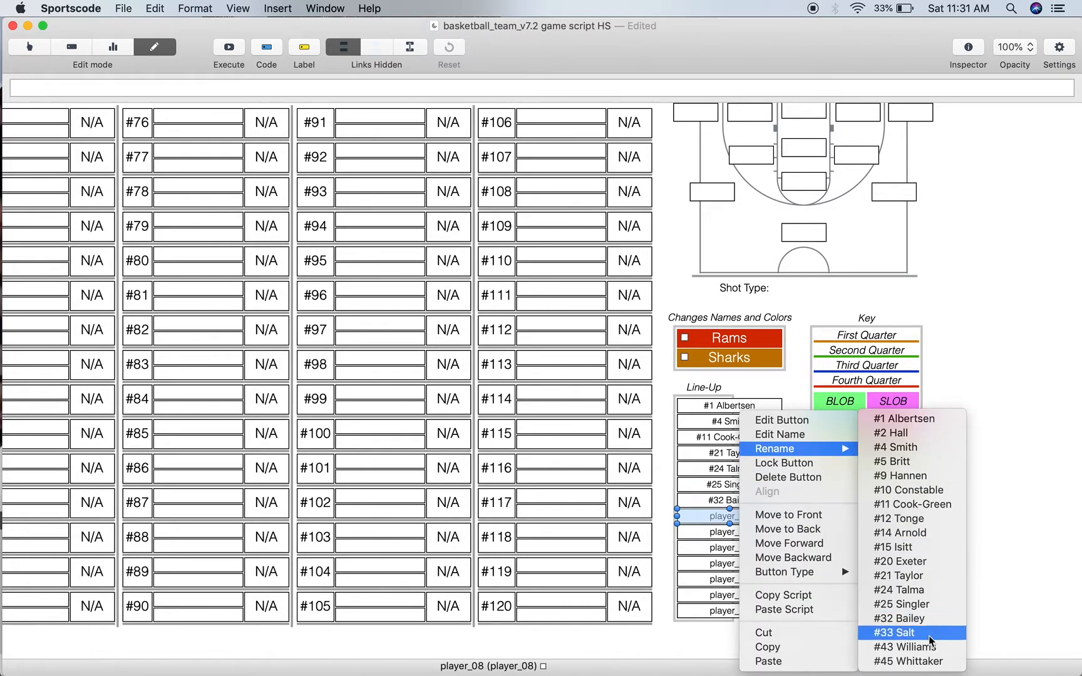
{"action": "left_click", "coordinate": [923, 633]}
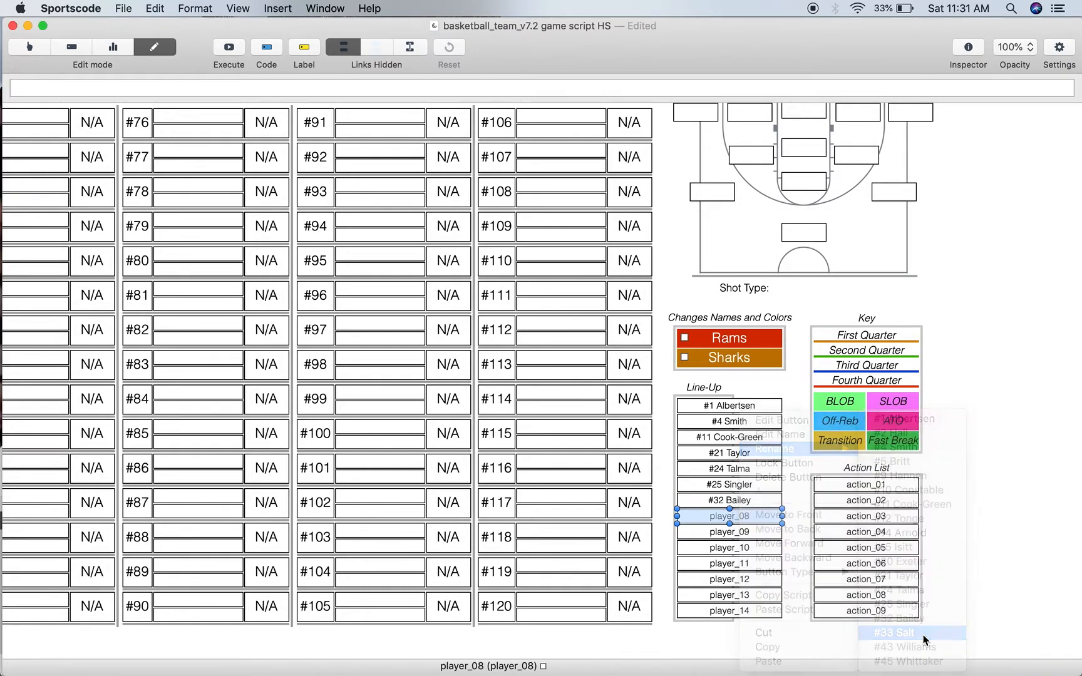
- Set the player_09 button's name to jersey number #8 followed by the player's surname
{"action": "double_click", "coordinate": [750, 534]}
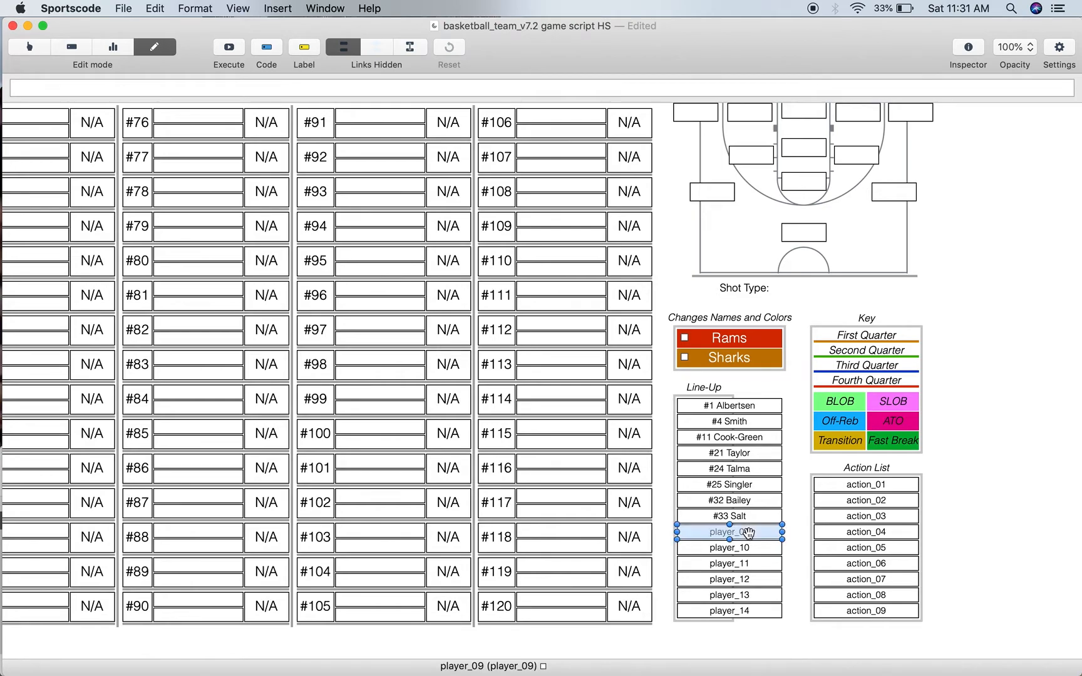
{"action": "left_click", "coordinate": [691, 119]}
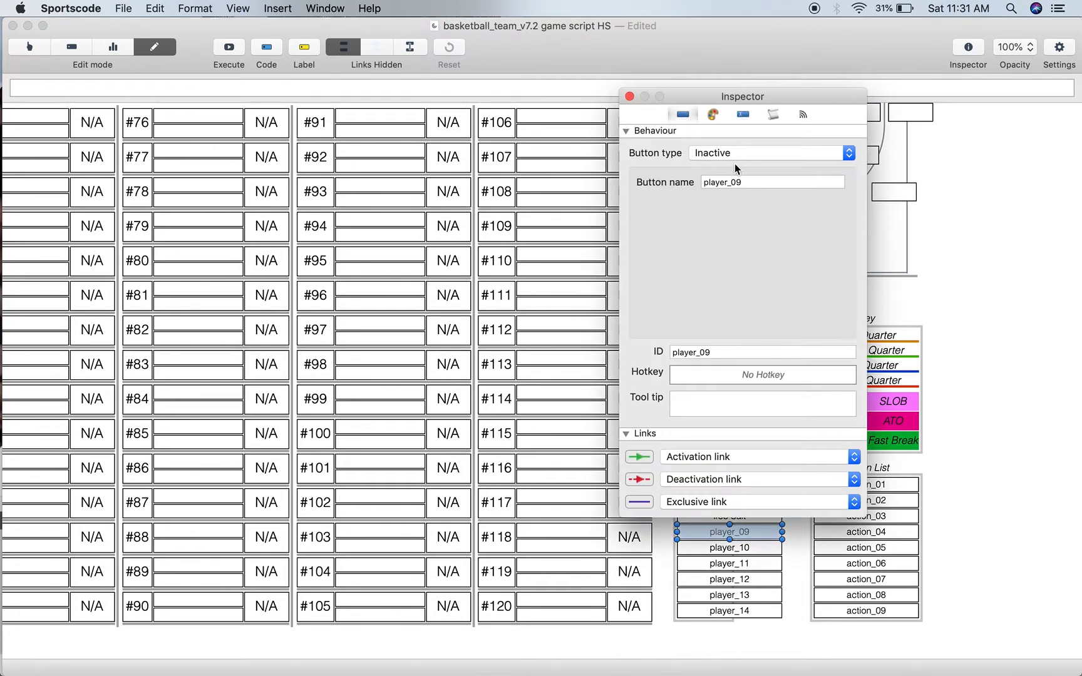
{"action": "left_click_drag", "start_coordinate": [755, 186], "coordinate": [636, 186]}
{"action": "type", "text": "#8 "}
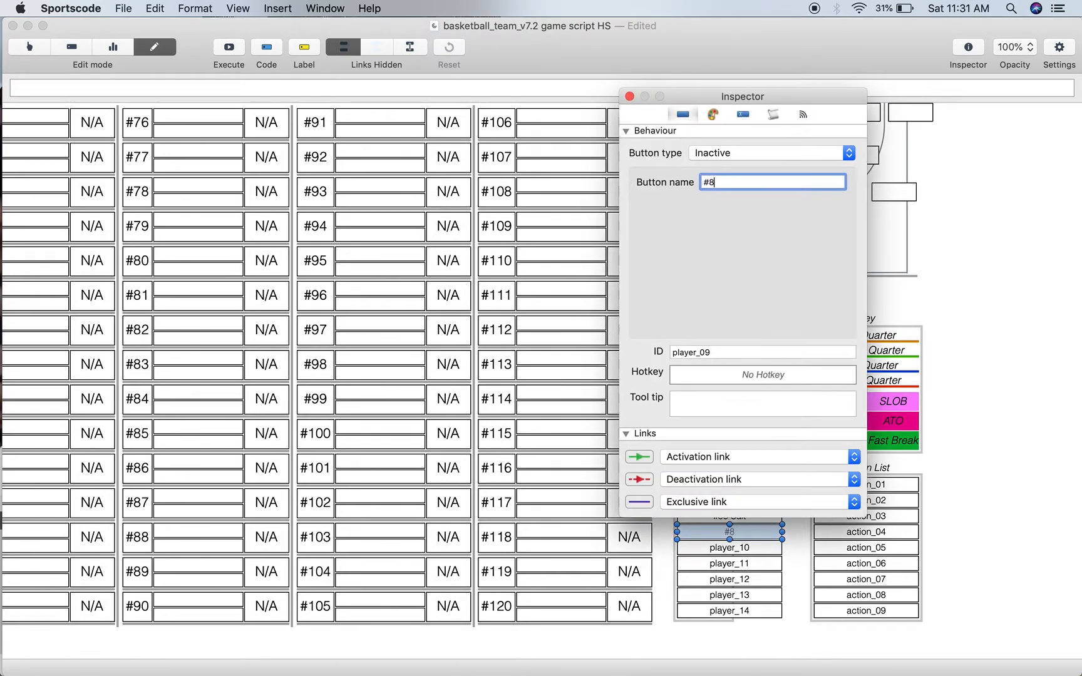
{"action": "type", "text": "Darling"}
{"action": "left_click", "coordinate": [629, 96]}
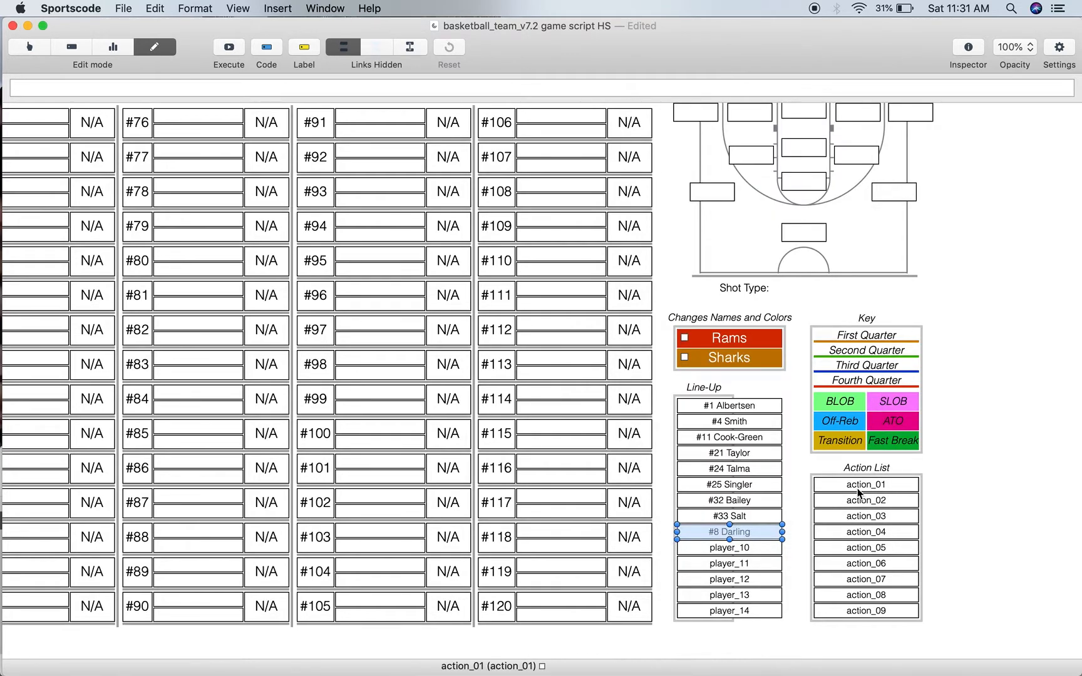
- Look up the remaining Rams player in the timeline rows and name the player_10 button with jersey number #7 and that player's surname
{"action": "left_click_drag", "start_coordinate": [606, 35], "coordinate": [972, 62]}
{"action": "scroll", "coordinate": [217, 590], "scroll_direction": "down", "scroll_amount": 8}
{"action": "scroll", "coordinate": [216, 596], "scroll_direction": "down", "scroll_amount": 5}
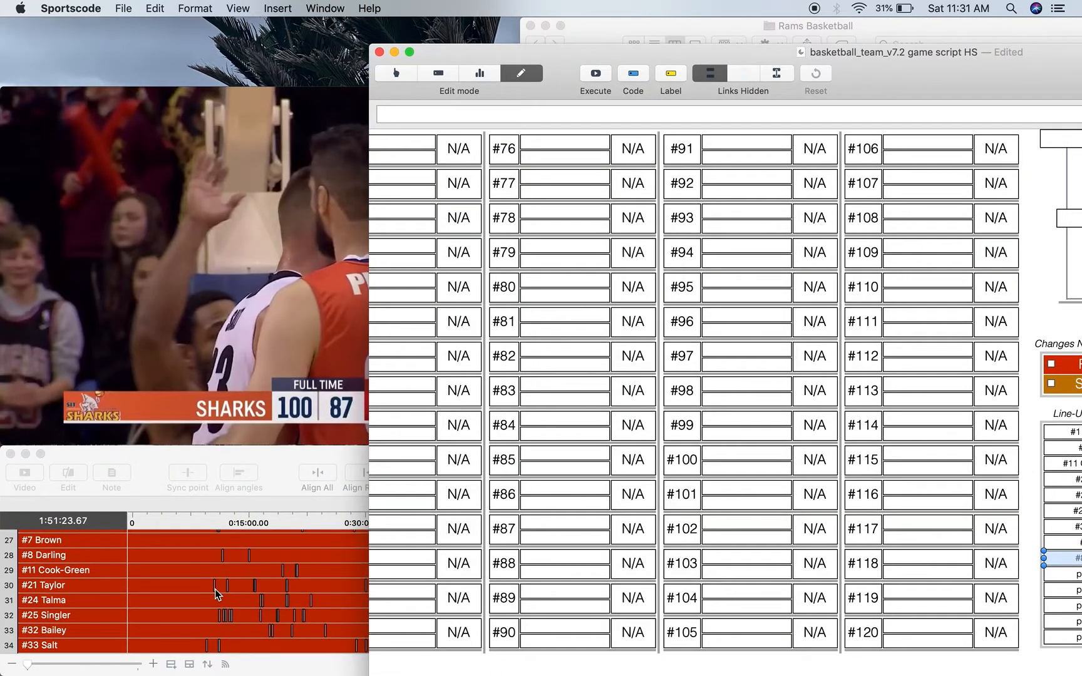
{"action": "left_click_drag", "start_coordinate": [927, 89], "coordinate": [595, 33]}
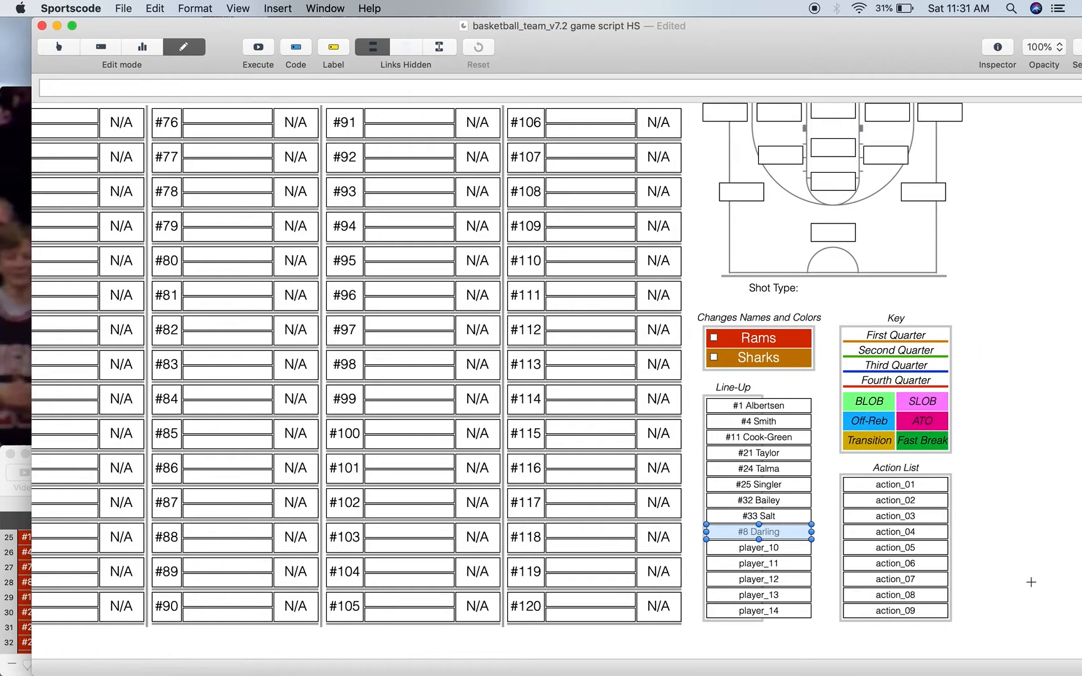
{"action": "double_click", "coordinate": [759, 548]}
{"action": "type", "text": "#7 Brown"}
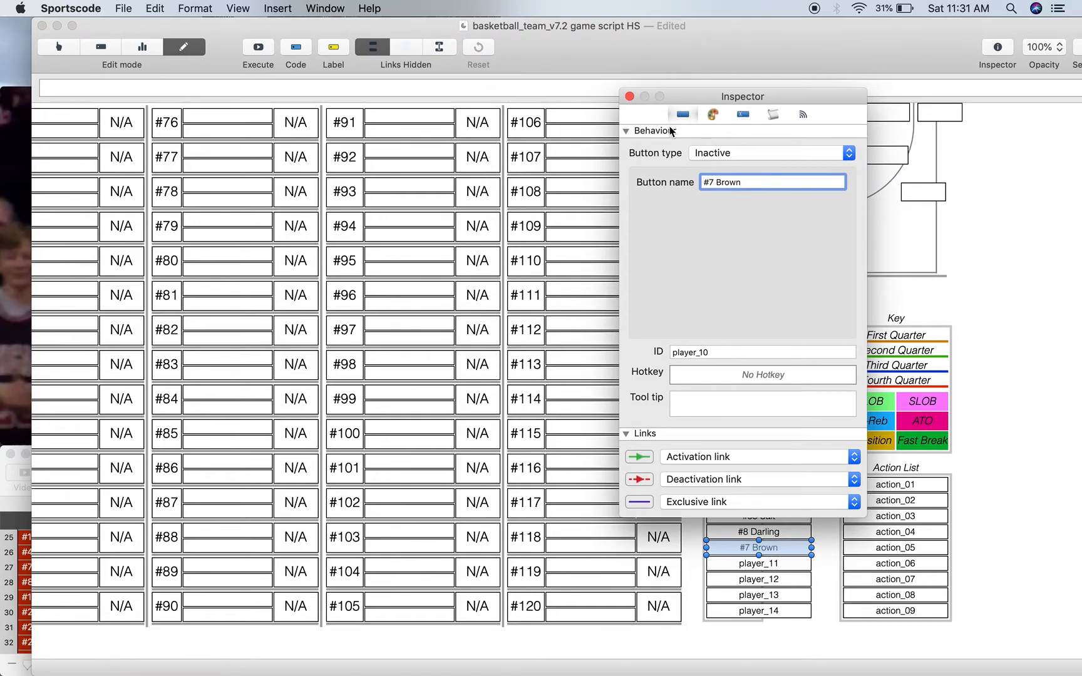
{"action": "left_click", "coordinate": [629, 96]}
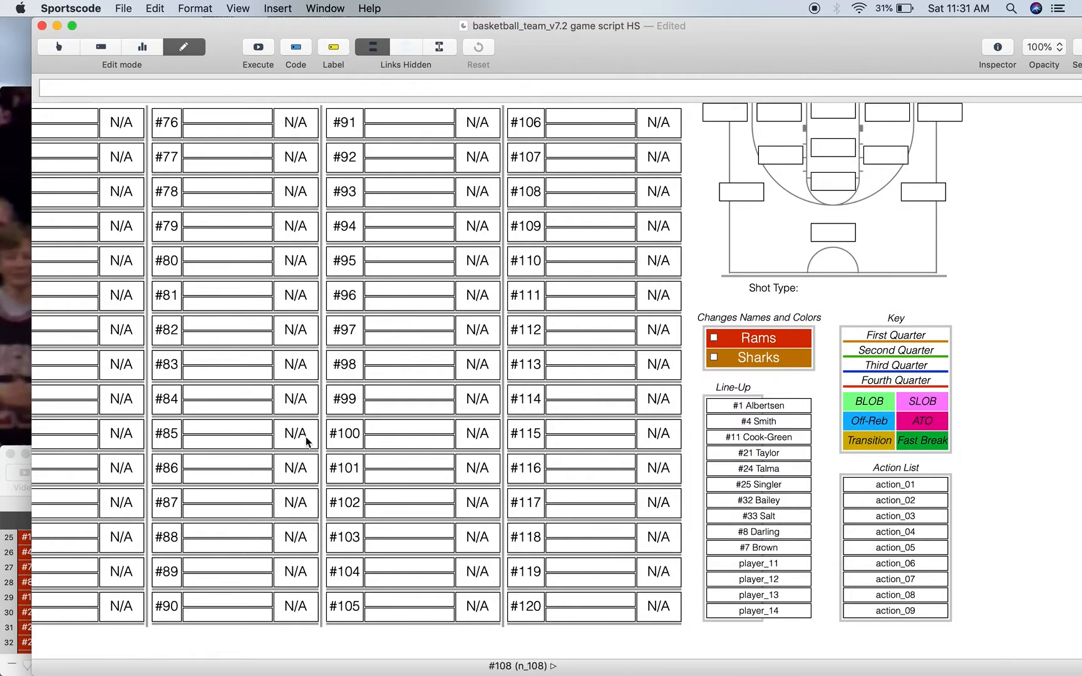
- Switch the script window to report mode, activate OFFENCE, and execute the script to fill in the possessions
{"action": "left_click_drag", "start_coordinate": [650, 47], "coordinate": [618, 47]}
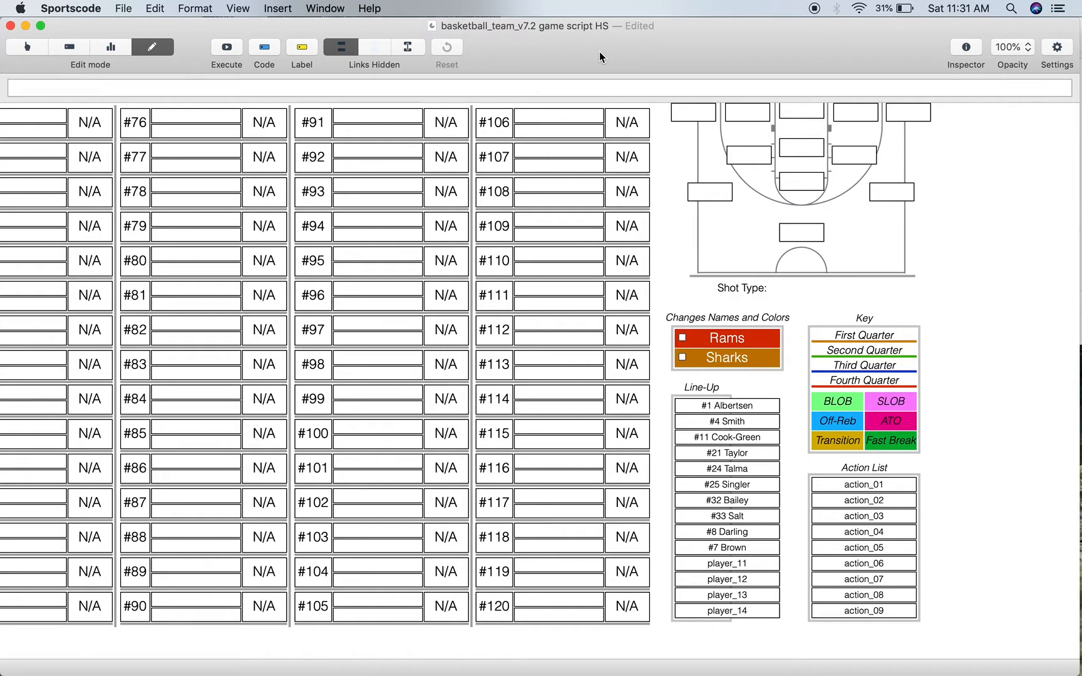
{"action": "scroll", "coordinate": [494, 225], "scroll_direction": "left", "scroll_amount": 10}
{"action": "scroll", "coordinate": [495, 226], "scroll_direction": "up", "scroll_amount": 2}
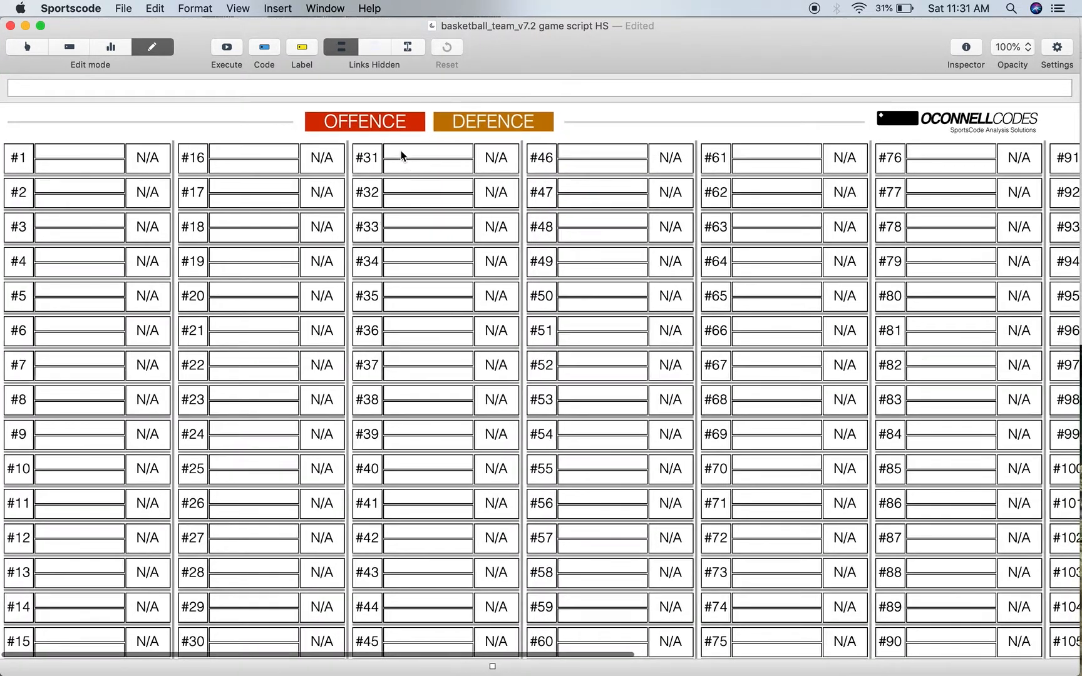
{"action": "left_click", "coordinate": [116, 48]}
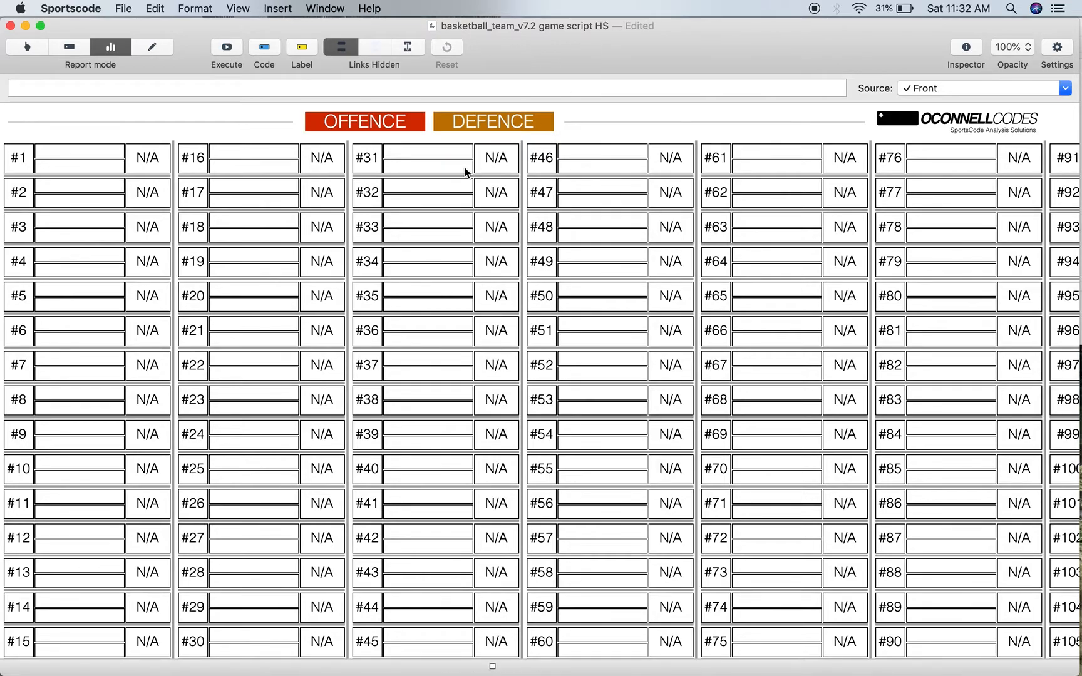
{"action": "left_click", "coordinate": [397, 125]}
{"action": "left_click", "coordinate": [224, 44]}
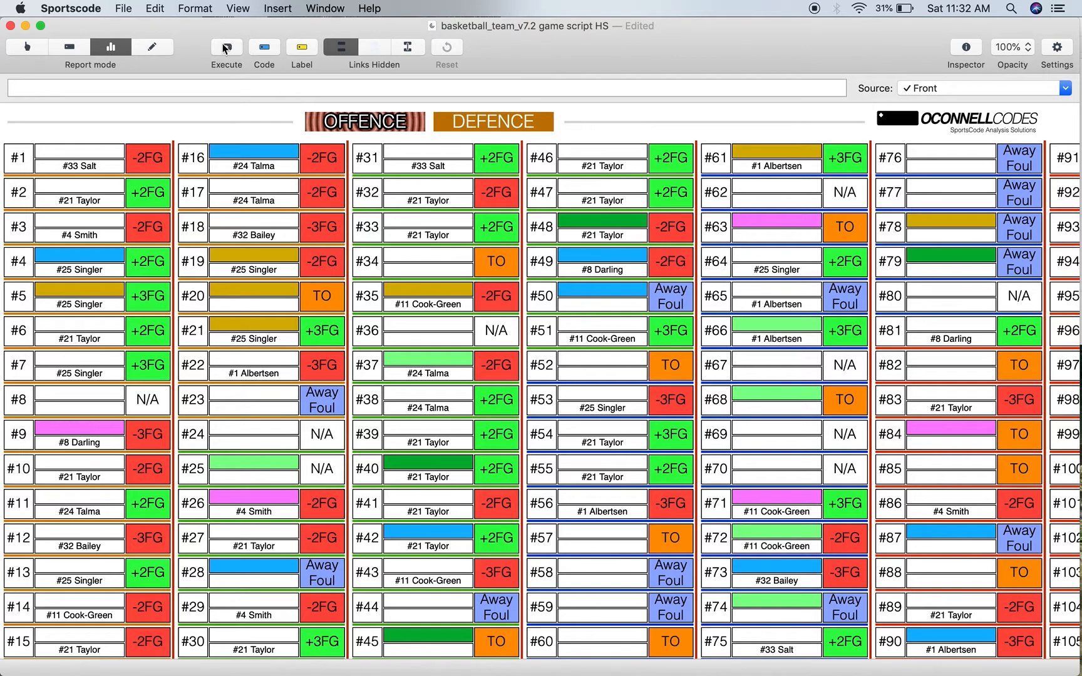
{"action": "left_click", "coordinate": [224, 48]}
- Examine the filled-in offensive possessions across the whole script, from #1 through to the last column
{"action": "scroll", "coordinate": [414, 299], "scroll_direction": "down", "scroll_amount": 3}
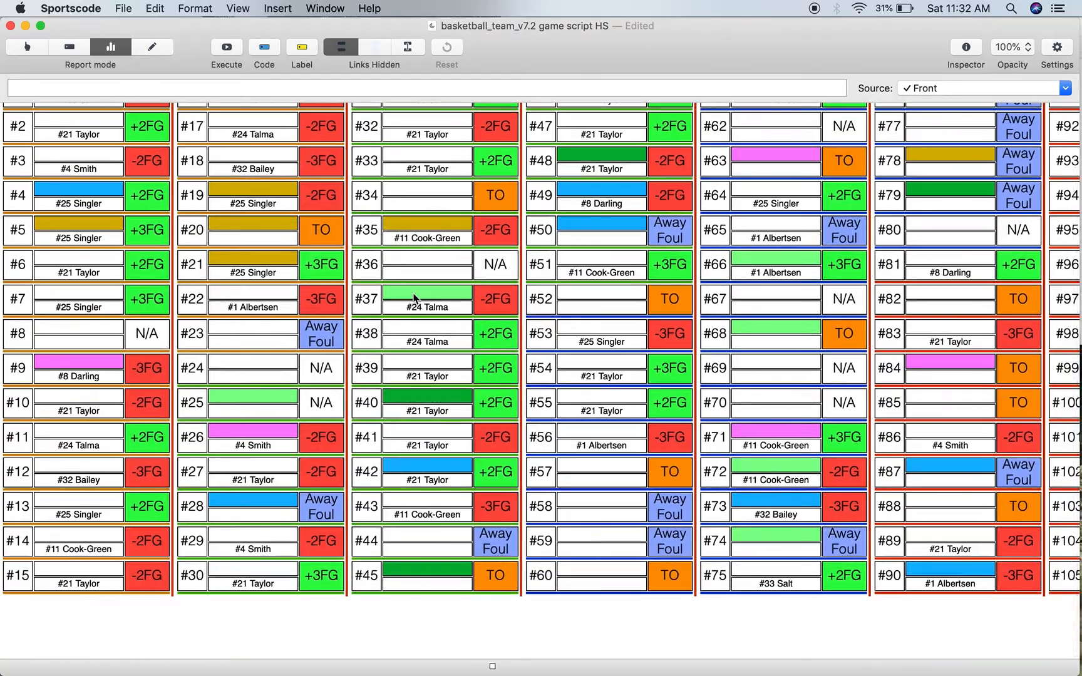
{"action": "scroll", "coordinate": [414, 299], "scroll_direction": "up", "scroll_amount": 2}
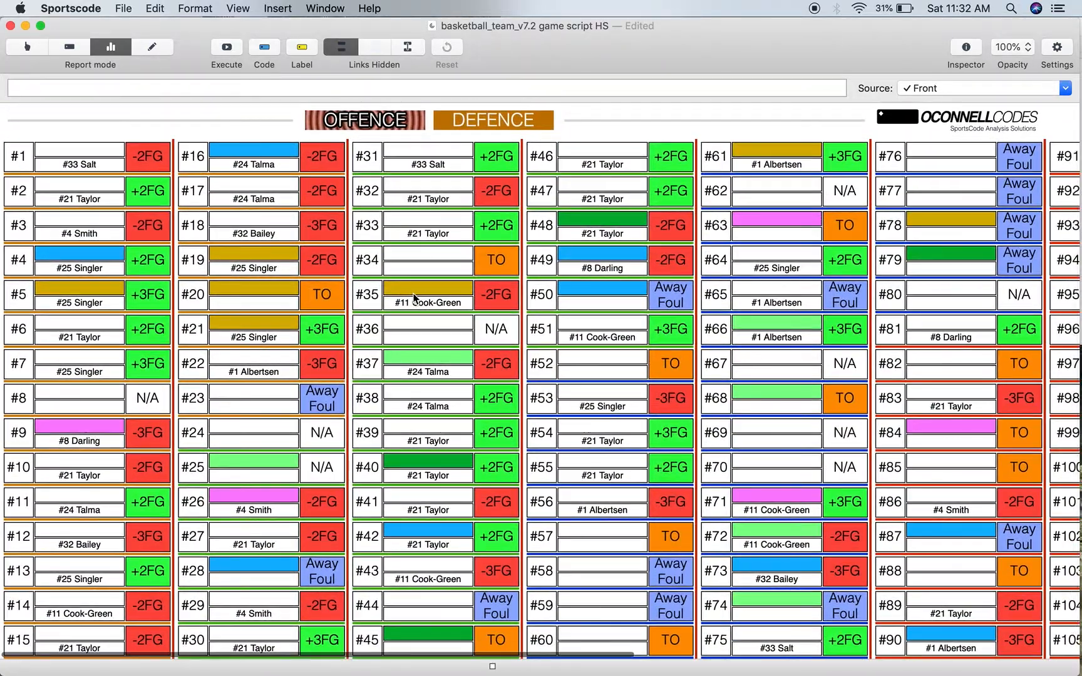
{"action": "scroll", "coordinate": [414, 299], "scroll_direction": "down", "scroll_amount": 1}
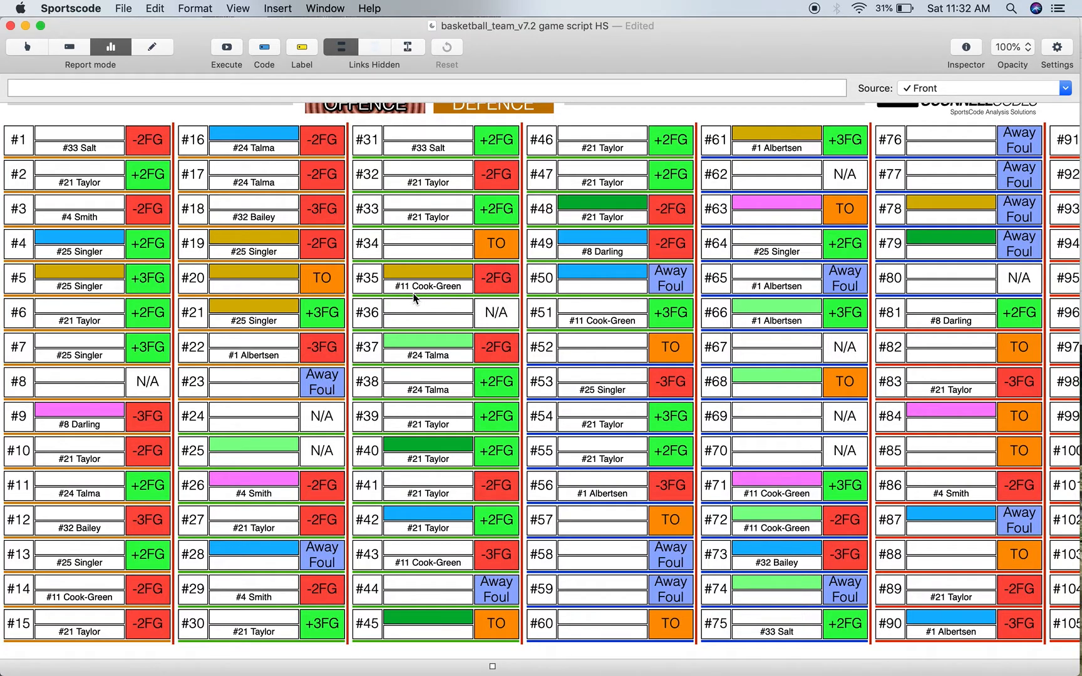
{"action": "scroll", "coordinate": [414, 299], "scroll_direction": "right", "scroll_amount": 10}
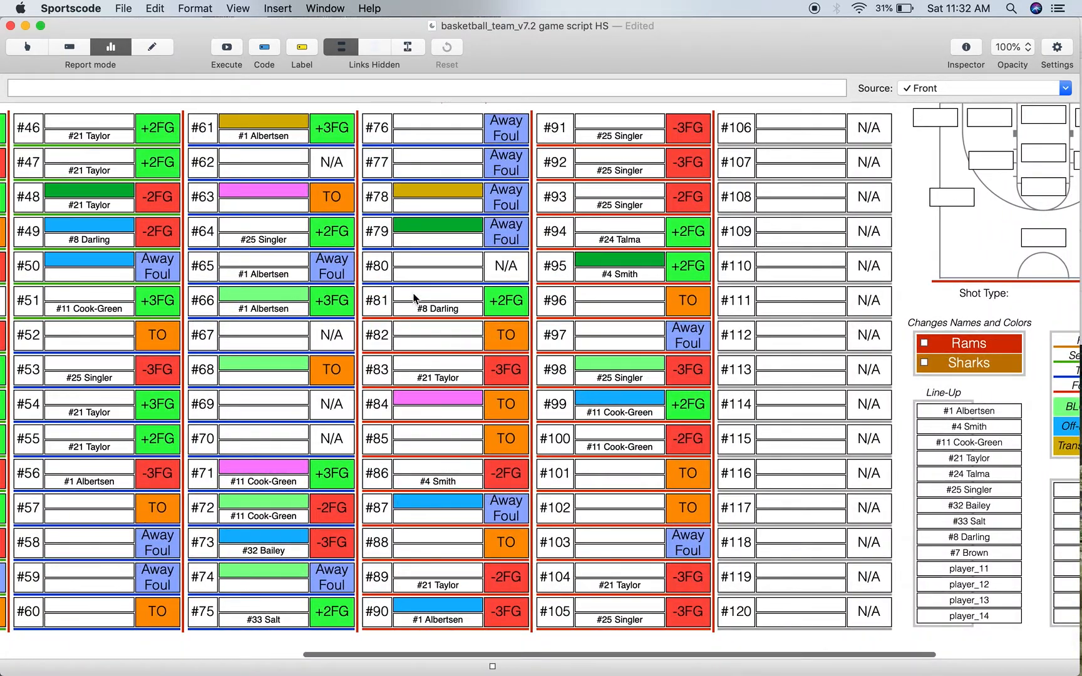
{"action": "scroll", "coordinate": [414, 299], "scroll_direction": "left", "scroll_amount": 10}
{"action": "scroll", "coordinate": [414, 299], "scroll_direction": "up", "scroll_amount": 1}
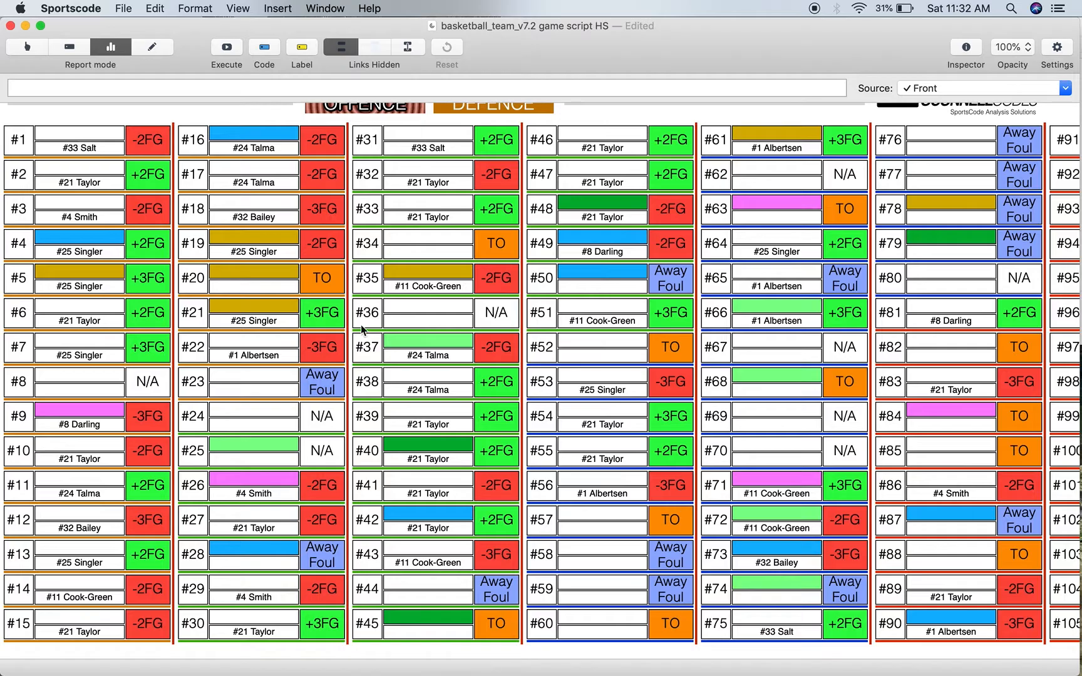
- Rename the action_01 button in the Action List as Pick & Roll and execute the script again
{"action": "scroll", "coordinate": [389, 342], "scroll_direction": "right", "scroll_amount": 15}
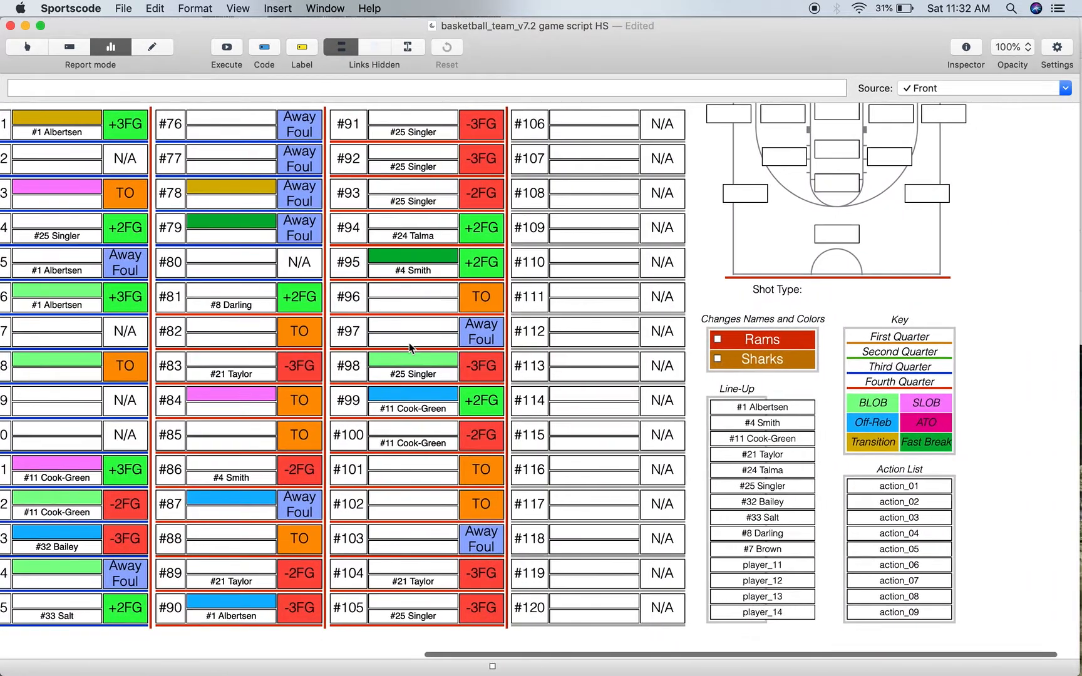
{"action": "right_click", "coordinate": [911, 490]}
{"action": "left_click", "coordinate": [955, 495]}
{"action": "left_click", "coordinate": [747, 304]}
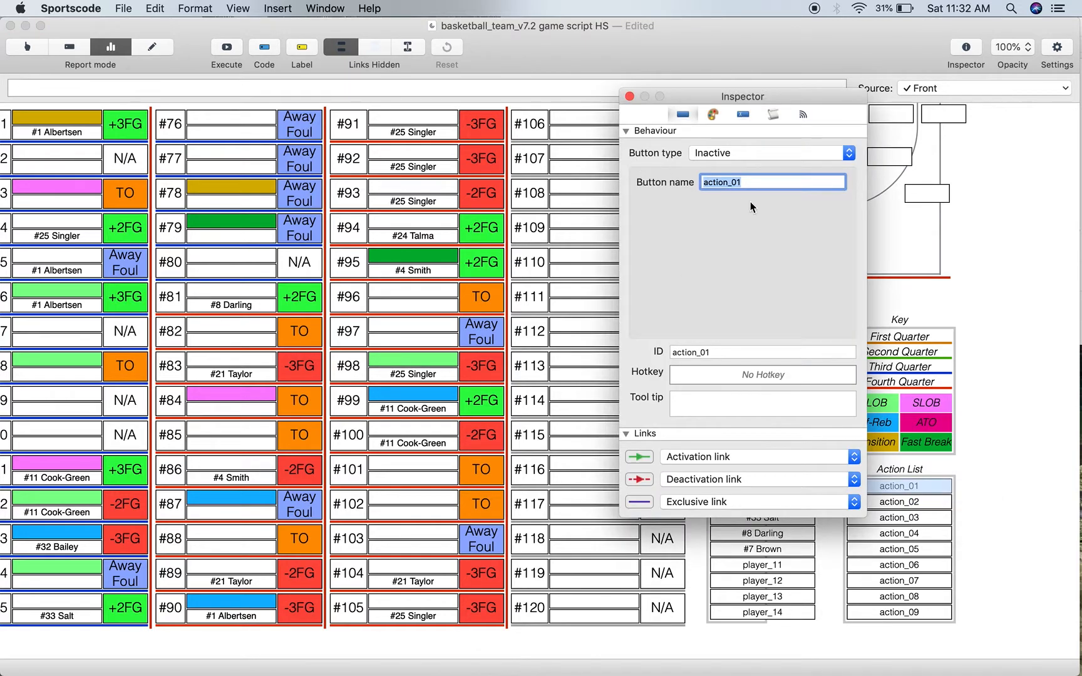
{"action": "type", "text": "Pick & Roll"}
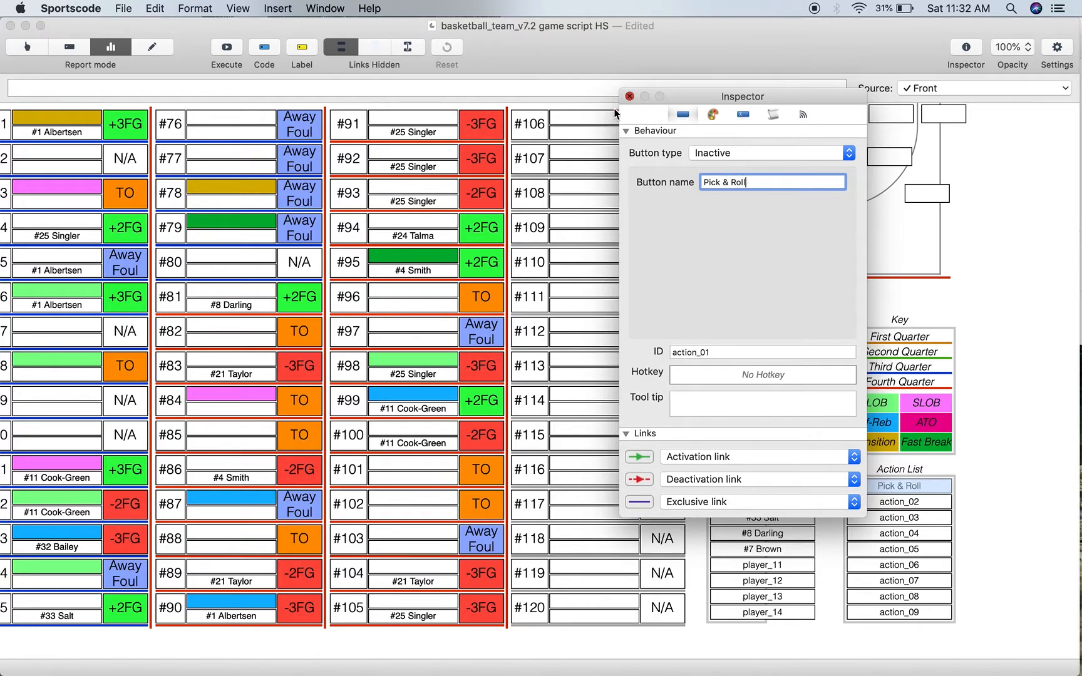
{"action": "left_click", "coordinate": [629, 96]}
{"action": "scroll", "coordinate": [434, 309], "scroll_direction": "left", "scroll_amount": 12}
{"action": "left_click", "coordinate": [229, 55]}
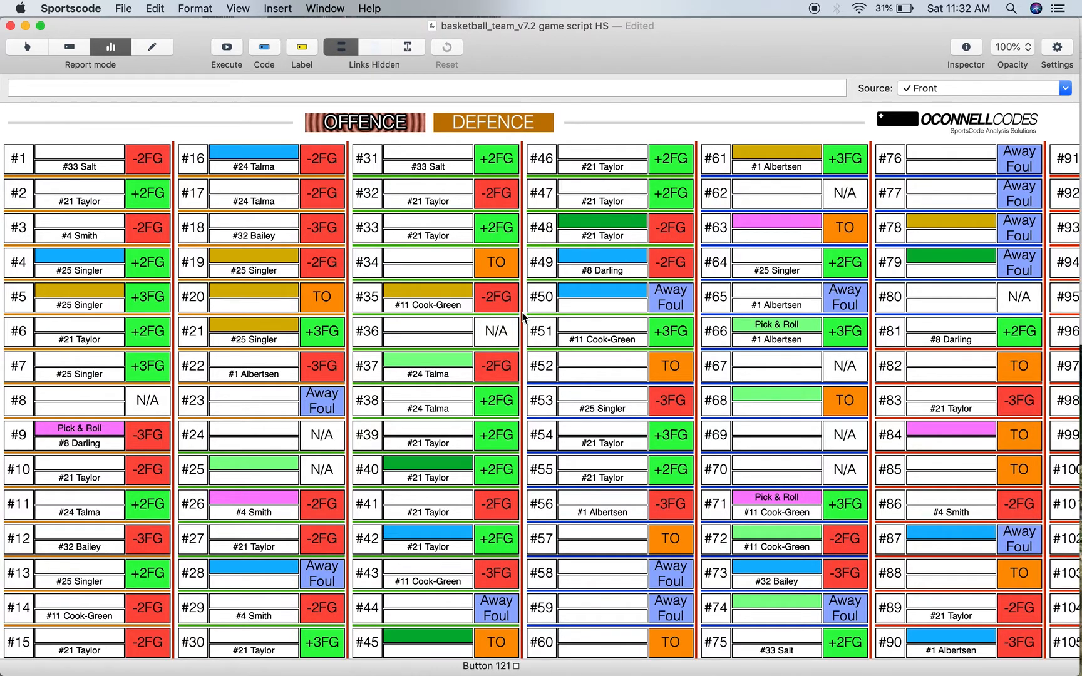
- Compare the colours of the possession rows with the quarter and play-type colours in the Key
{"action": "scroll", "coordinate": [523, 317], "scroll_direction": "right", "scroll_amount": 12}
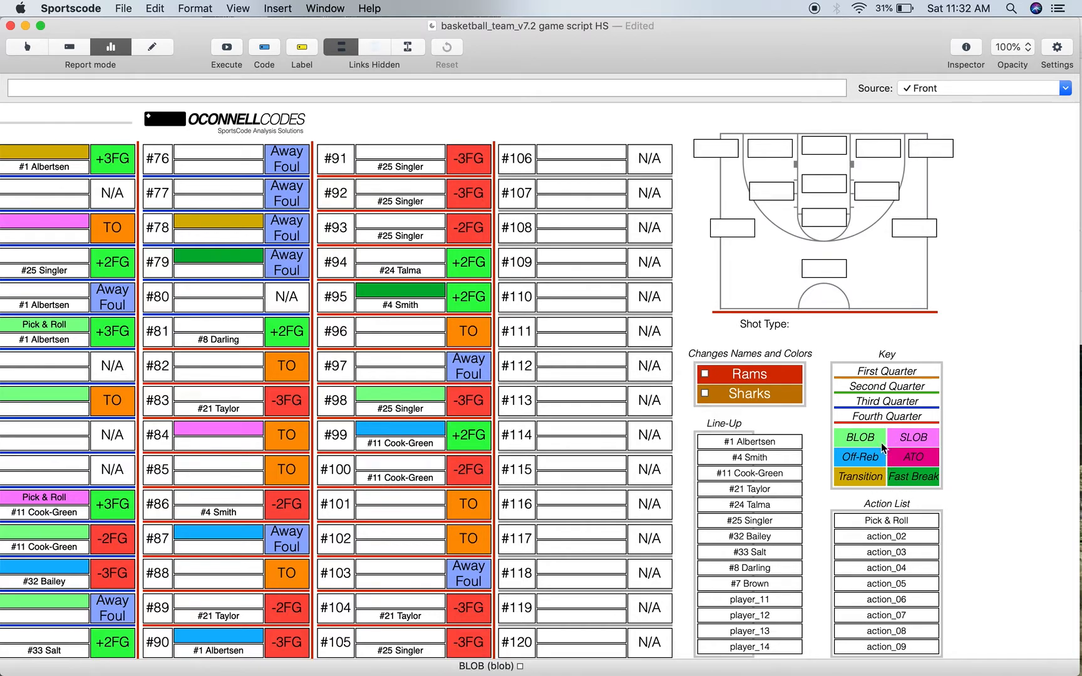
{"action": "scroll", "coordinate": [865, 462], "scroll_direction": "left", "scroll_amount": 10}
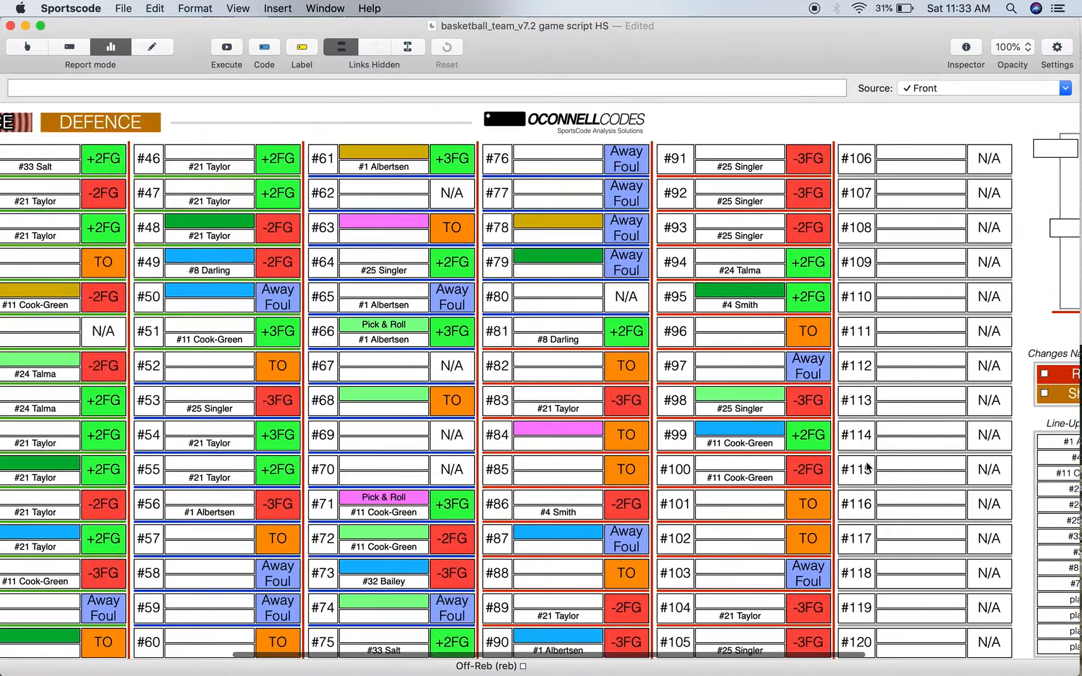
{"action": "scroll", "coordinate": [866, 462], "scroll_direction": "left", "scroll_amount": 8}
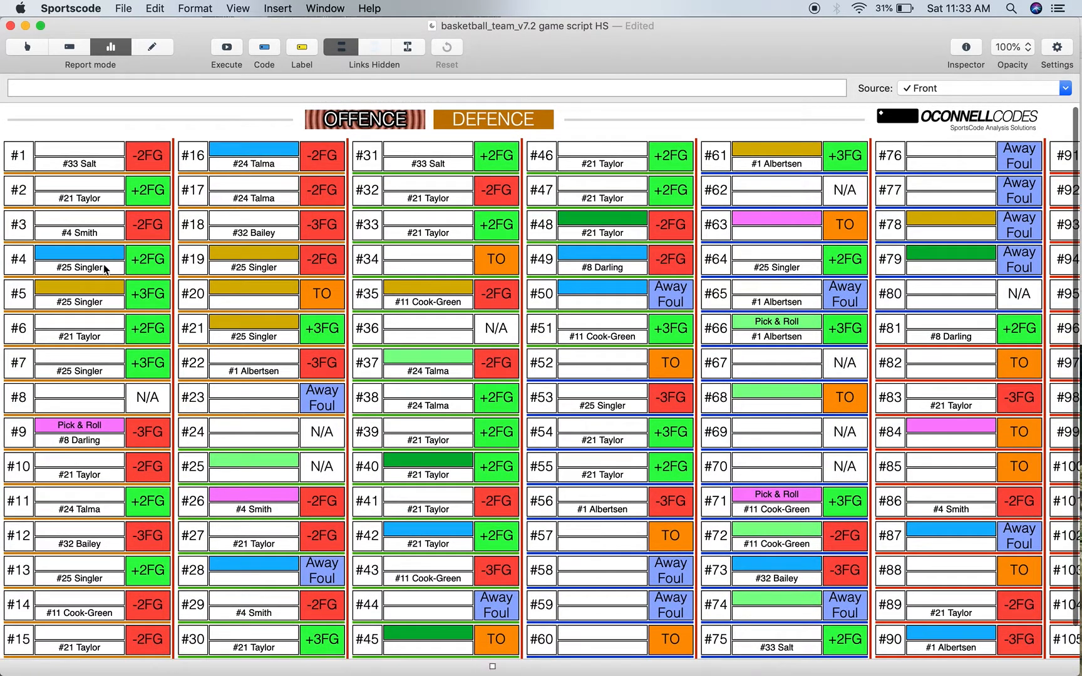
{"action": "scroll", "coordinate": [96, 270], "scroll_direction": "right", "scroll_amount": 15}
{"action": "scroll", "coordinate": [97, 269], "scroll_direction": "left", "scroll_amount": 15}
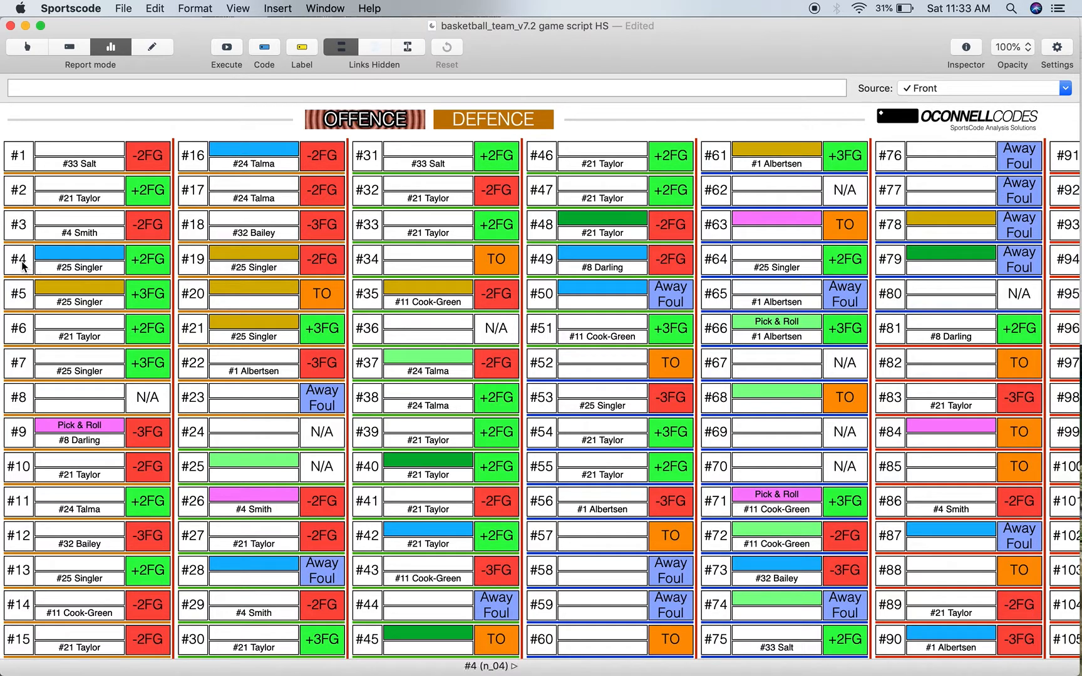
- Show the shot location and shot type on the court diagram for possessions #93, #81 and #98
{"action": "scroll", "coordinate": [352, 240], "scroll_direction": "right", "scroll_amount": 10}
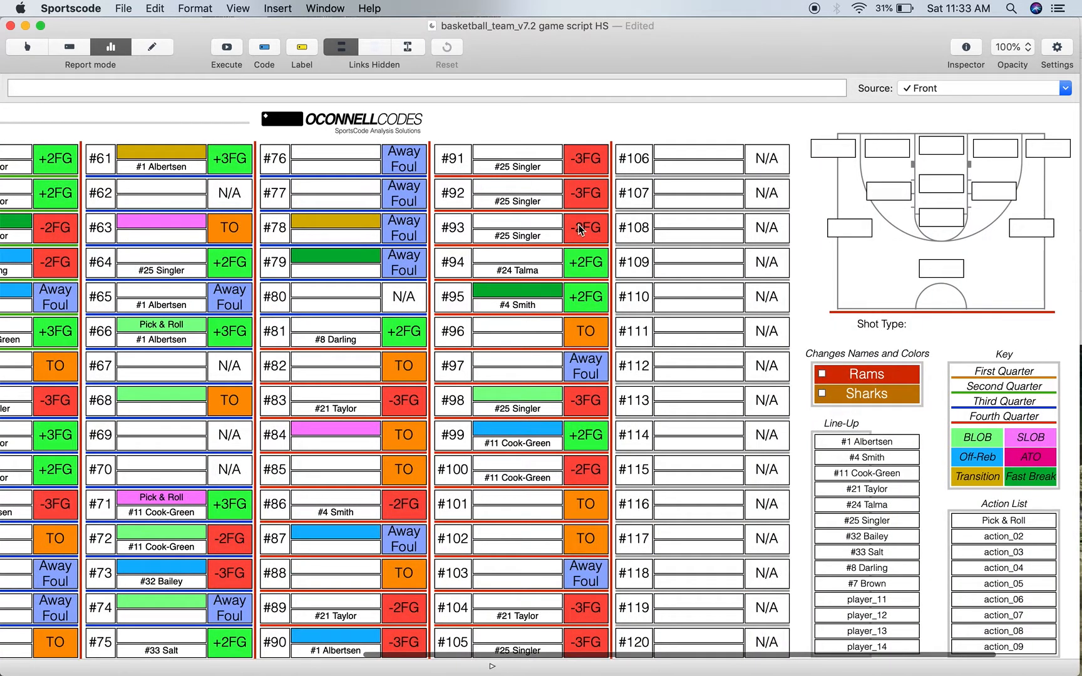
{"action": "left_click", "coordinate": [457, 231]}
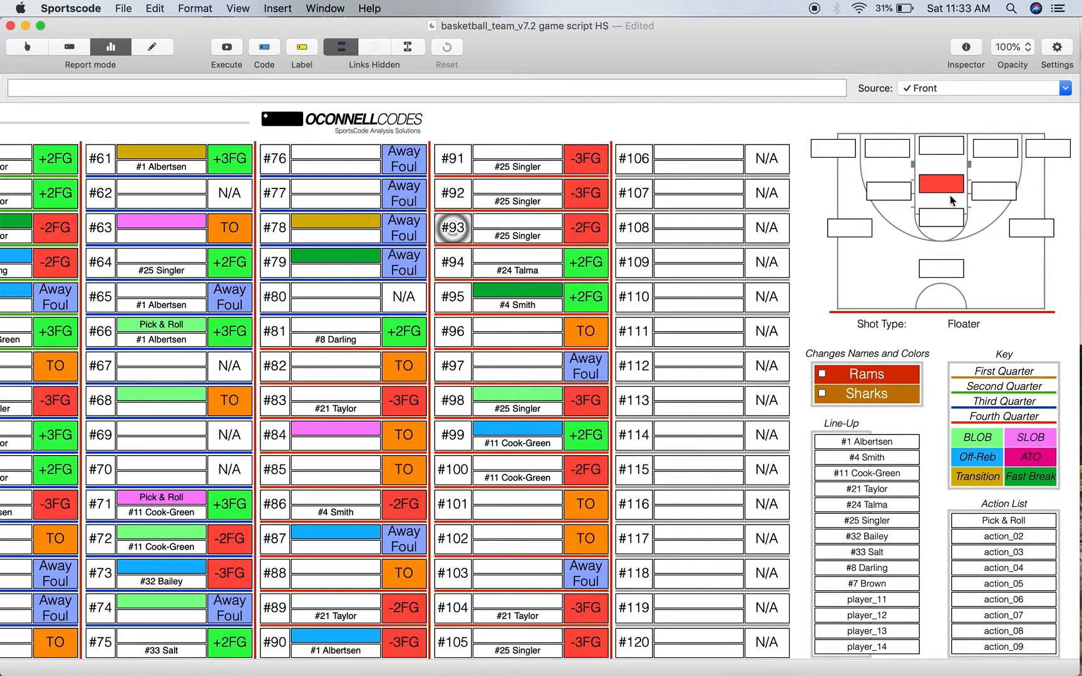
{"action": "left_click", "coordinate": [275, 335]}
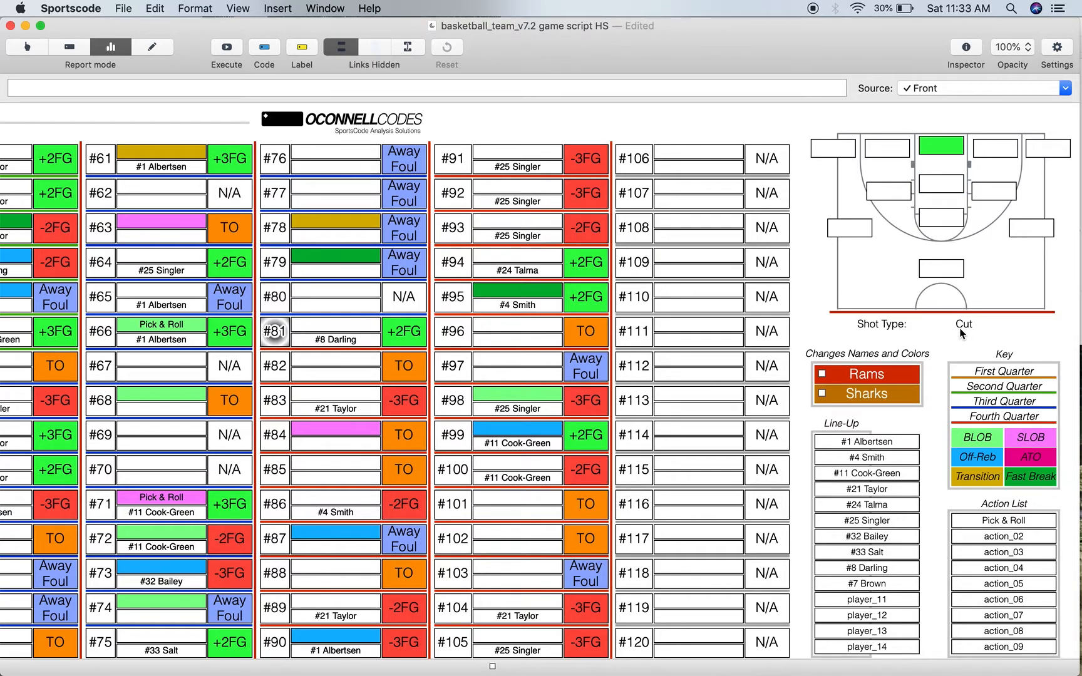
{"action": "left_click", "coordinate": [452, 401]}
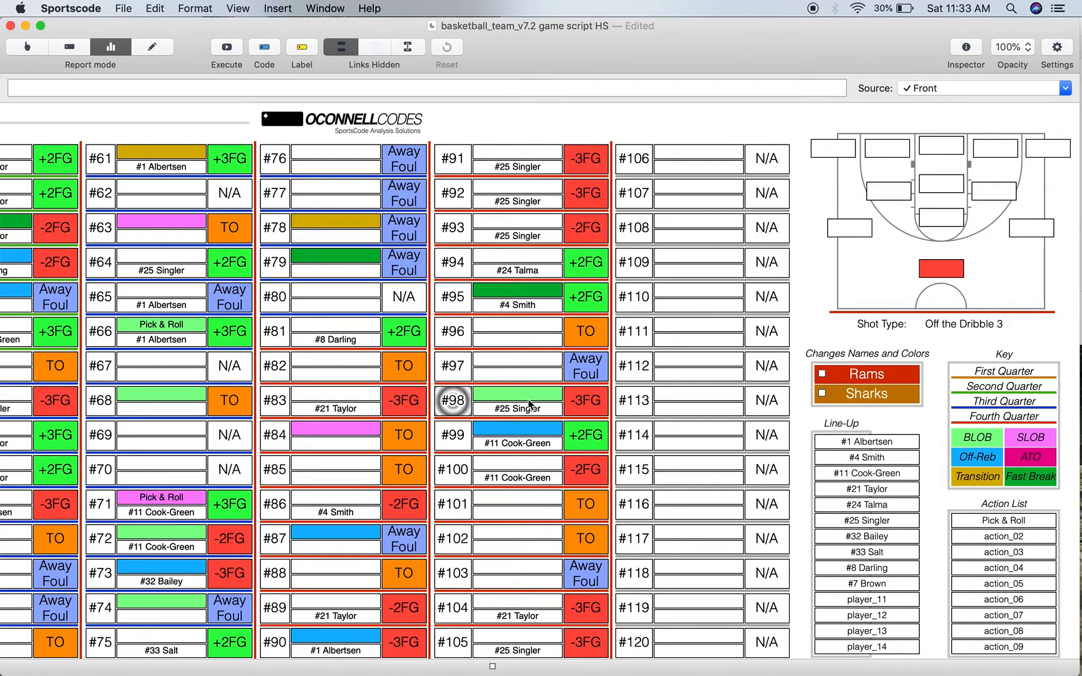
- Play the video clip of possession #98 from its -3FG result, and close the clip window when the play ends
{"action": "left_click", "coordinate": [582, 407]}
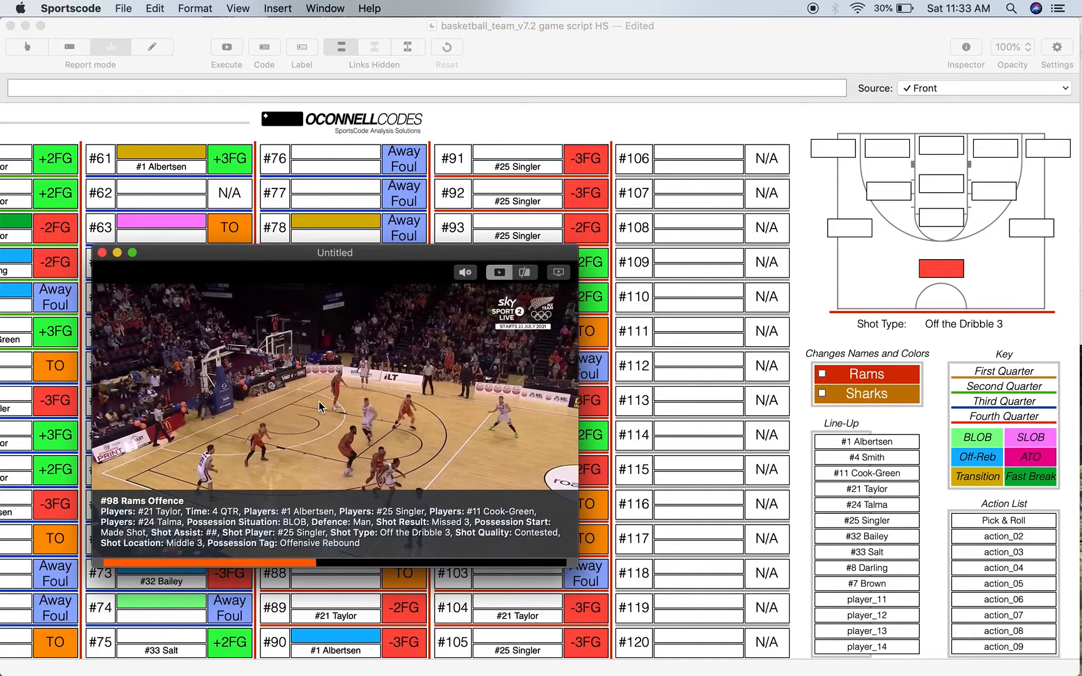
{"action": "mouse_move", "coordinate": [509, 546]}
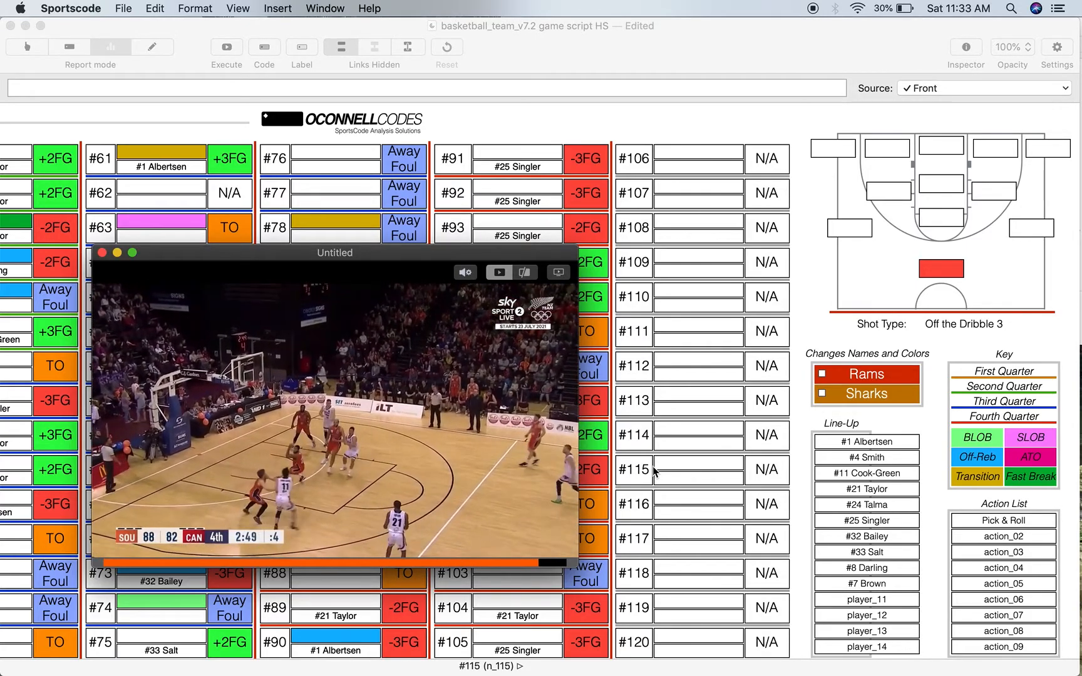
{"action": "mouse_move", "coordinate": [198, 398]}
{"action": "left_click", "coordinate": [102, 253]}
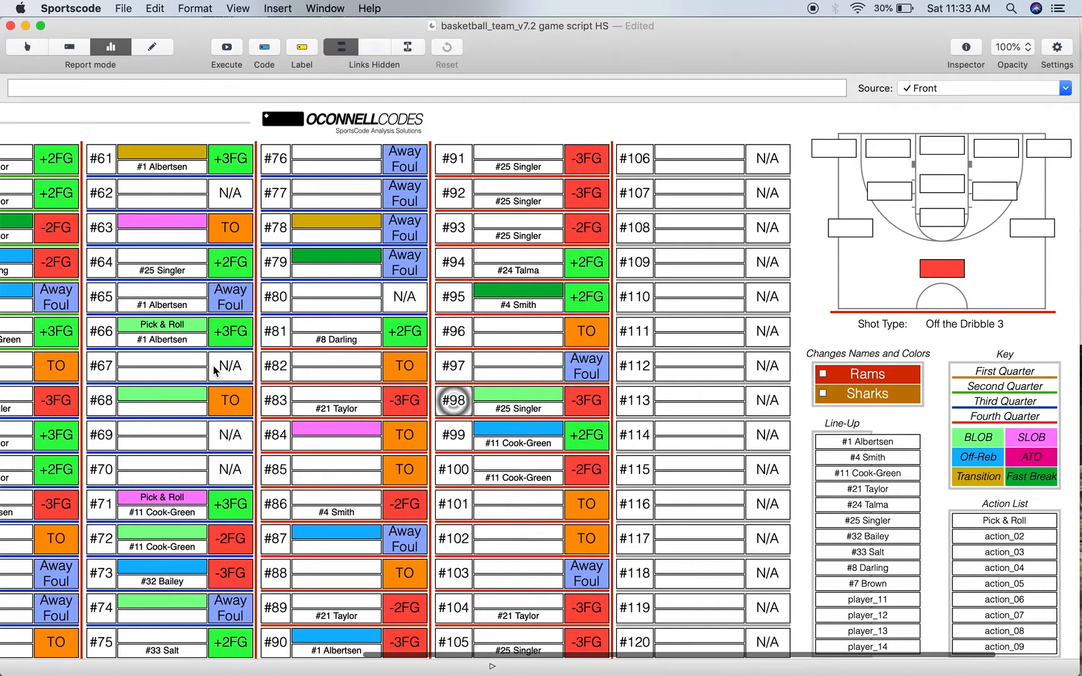
- Switch the script from Offence to Defence and execute it to fill in the defensive possessions
{"action": "scroll", "coordinate": [487, 402], "scroll_direction": "left", "scroll_amount": 3}
{"action": "scroll", "coordinate": [487, 403], "scroll_direction": "left", "scroll_amount": 10}
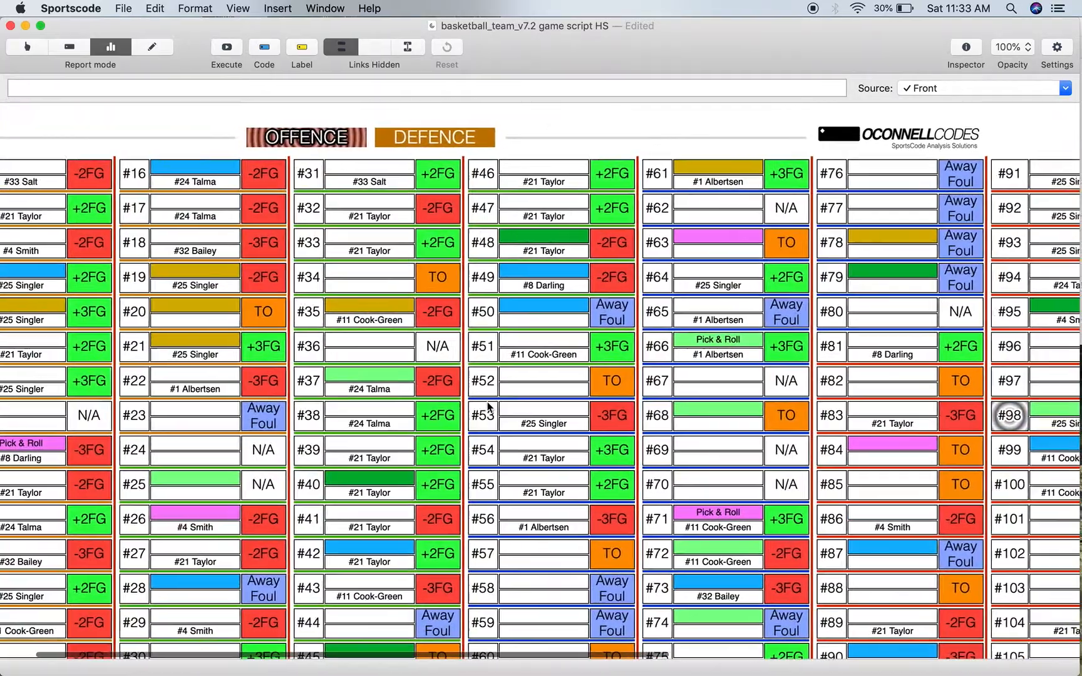
{"action": "scroll", "coordinate": [488, 406], "scroll_direction": "up", "scroll_amount": 1}
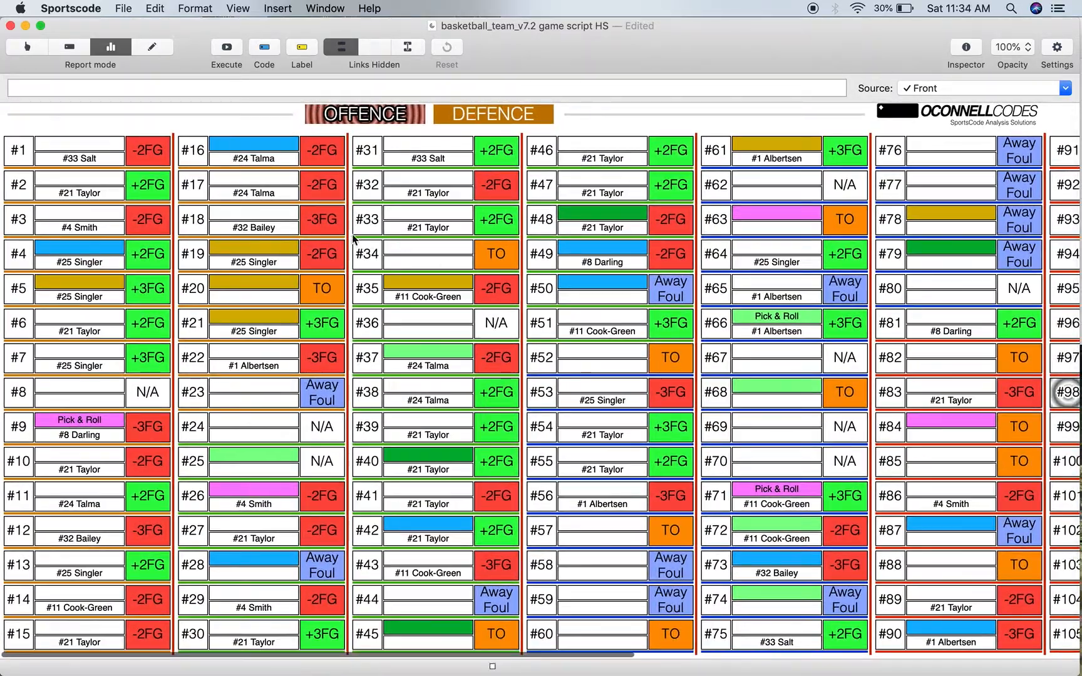
{"action": "left_click", "coordinate": [446, 111]}
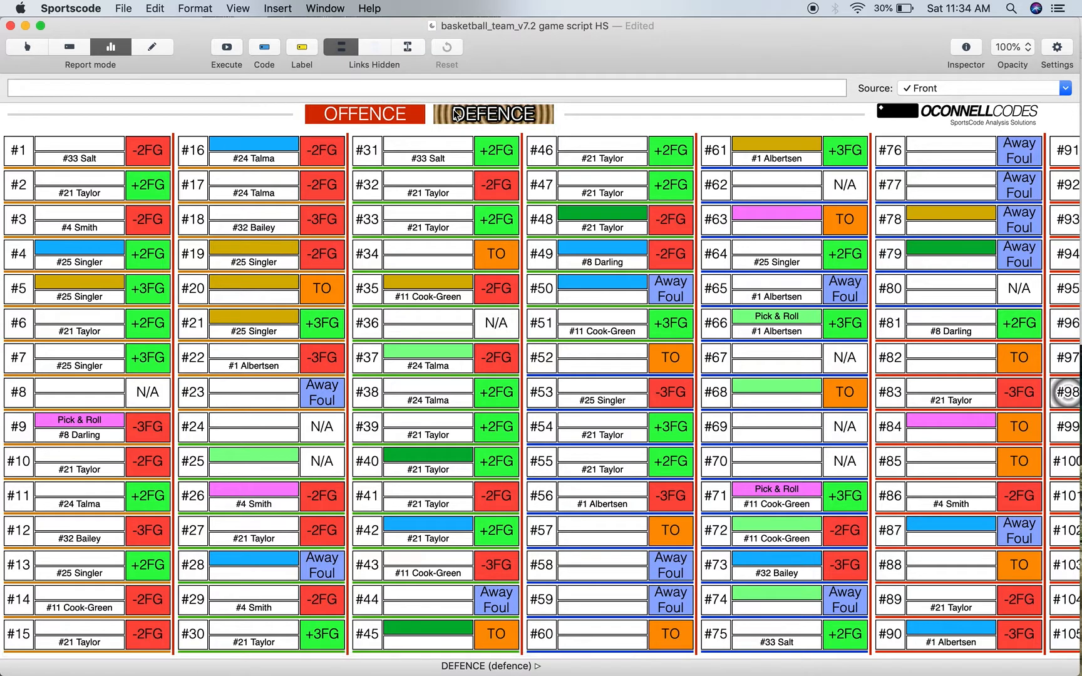
{"action": "left_click", "coordinate": [226, 46]}
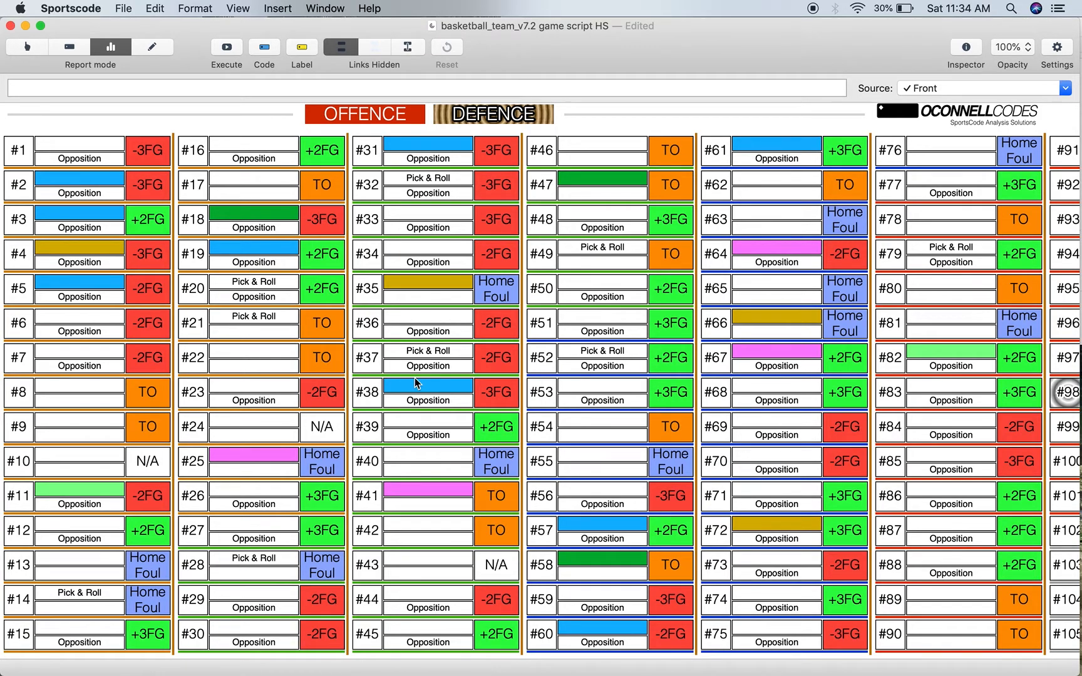
- Examine the defensive possessions through the last column and compare their line colours with the quarter colours in the Key
{"action": "scroll", "coordinate": [414, 377], "scroll_direction": "down", "scroll_amount": 1}
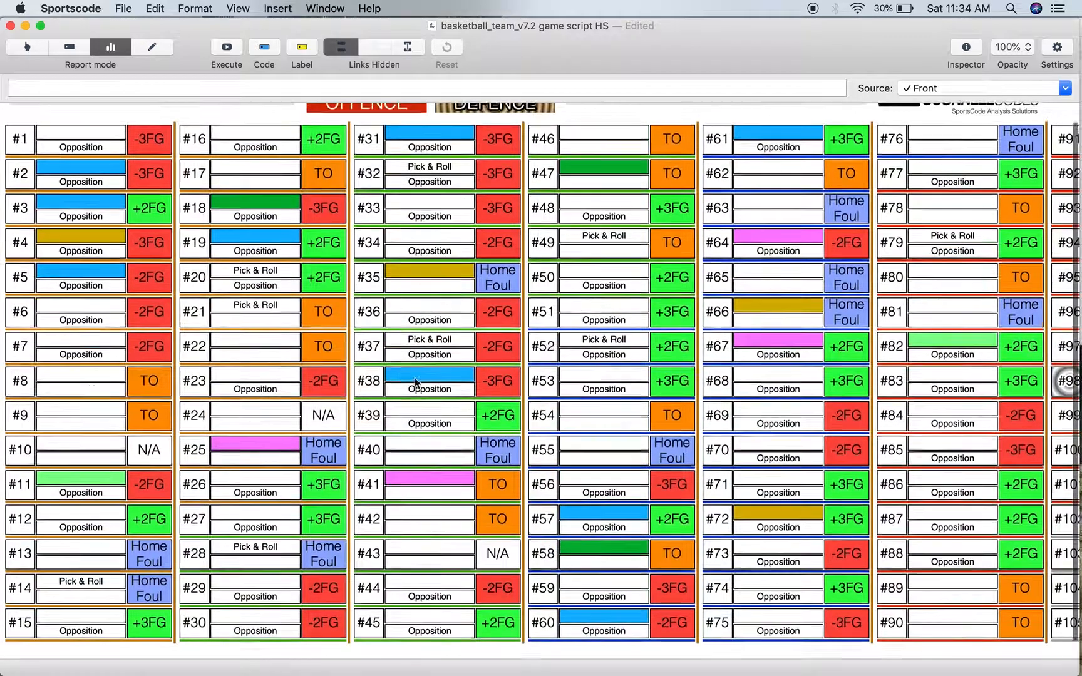
{"action": "scroll", "coordinate": [415, 377], "scroll_direction": "up", "scroll_amount": 1}
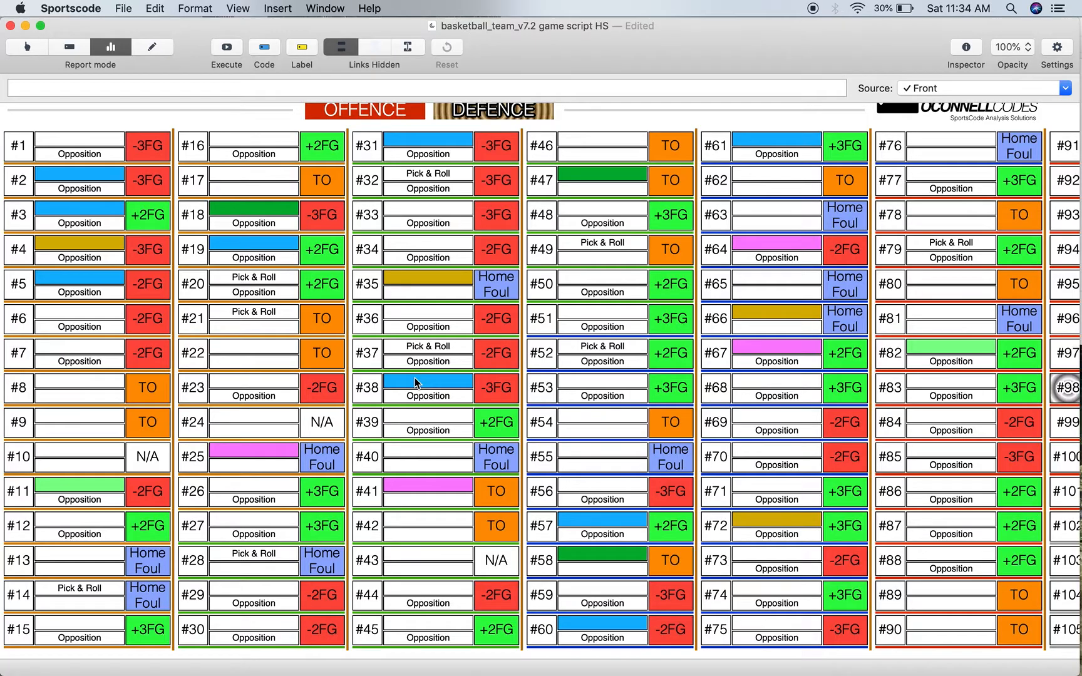
{"action": "scroll", "coordinate": [414, 378], "scroll_direction": "right", "scroll_amount": 10}
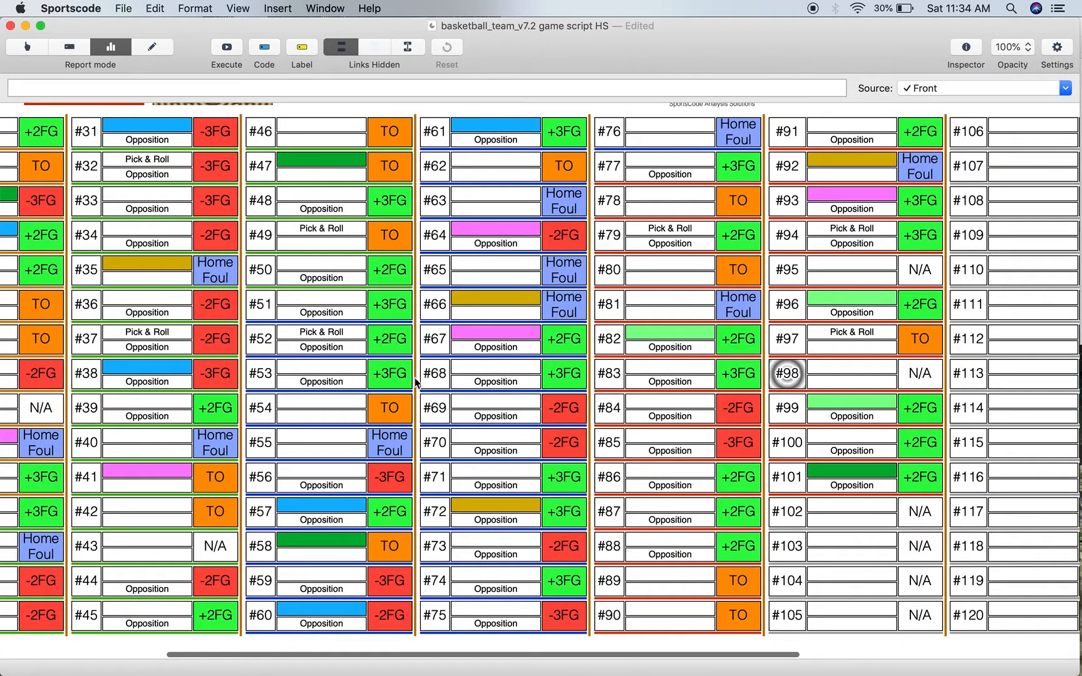
{"action": "scroll", "coordinate": [414, 378], "scroll_direction": "right", "scroll_amount": 10}
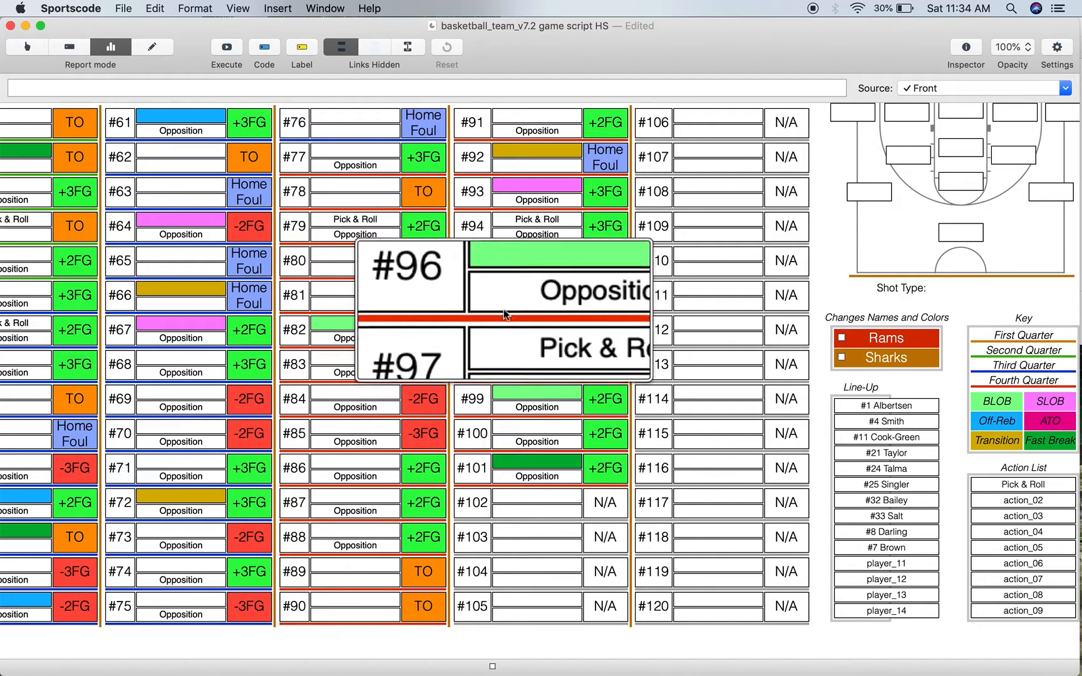
{"action": "scroll", "coordinate": [526, 316], "scroll_direction": "down", "scroll_amount": 5}
{"action": "scroll", "coordinate": [932, 378], "scroll_direction": "up", "scroll_amount": 5}
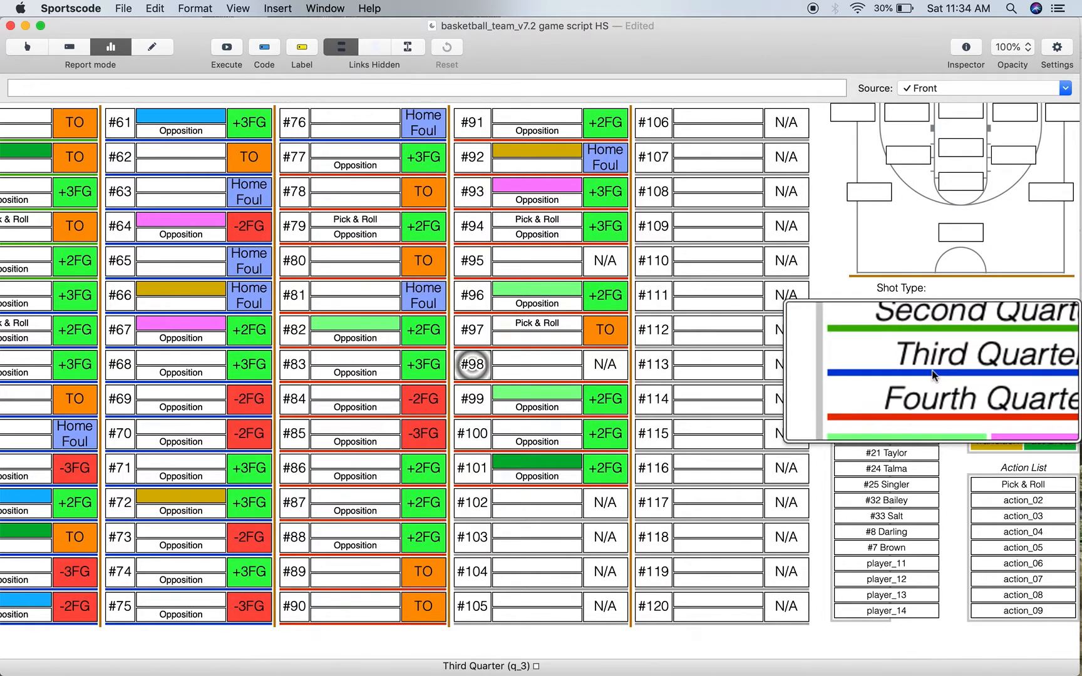
{"action": "scroll", "coordinate": [932, 376], "scroll_direction": "down", "scroll_amount": 3}
{"action": "scroll", "coordinate": [938, 388], "scroll_direction": "down", "scroll_amount": 5}
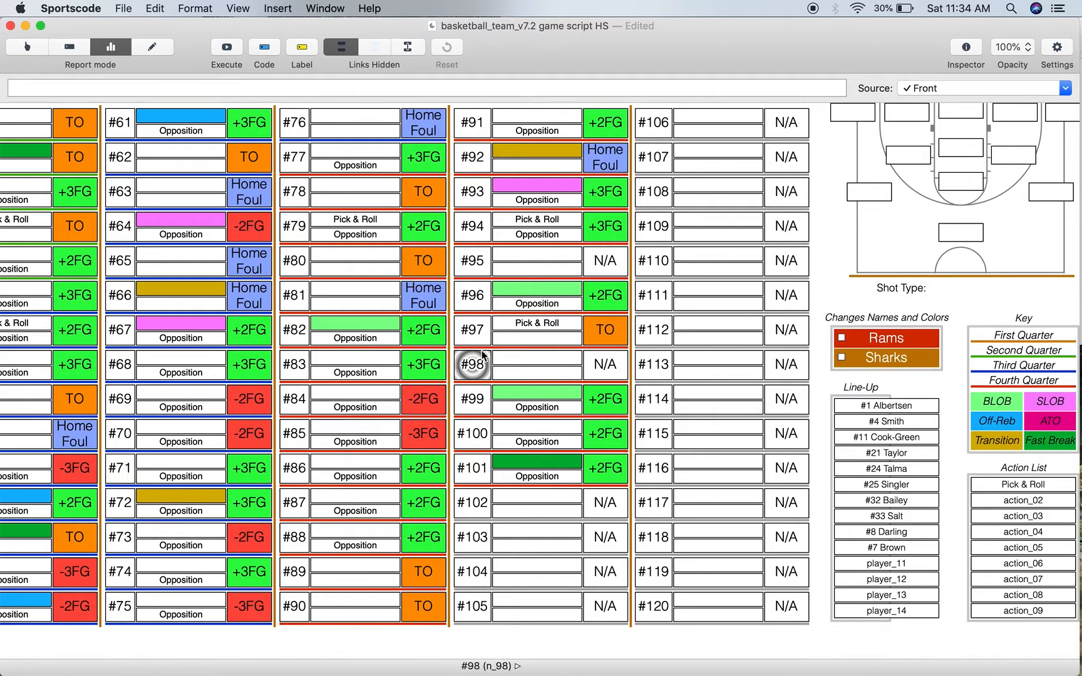
- Review the defensive possession results from #1 through #101, focusing on the fourth-quarter columns
{"action": "scroll", "coordinate": [483, 355], "scroll_direction": "left", "scroll_amount": 10}
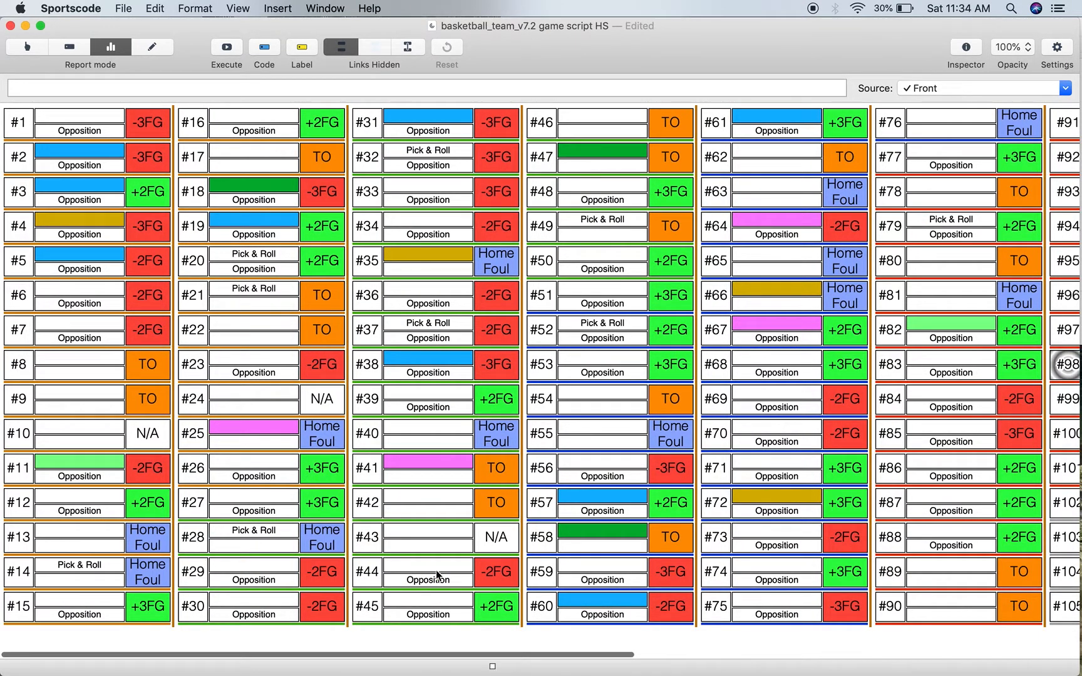
{"action": "scroll", "coordinate": [720, 503], "scroll_direction": "right", "scroll_amount": 5}
{"action": "scroll", "coordinate": [720, 502], "scroll_direction": "up", "scroll_amount": 1}
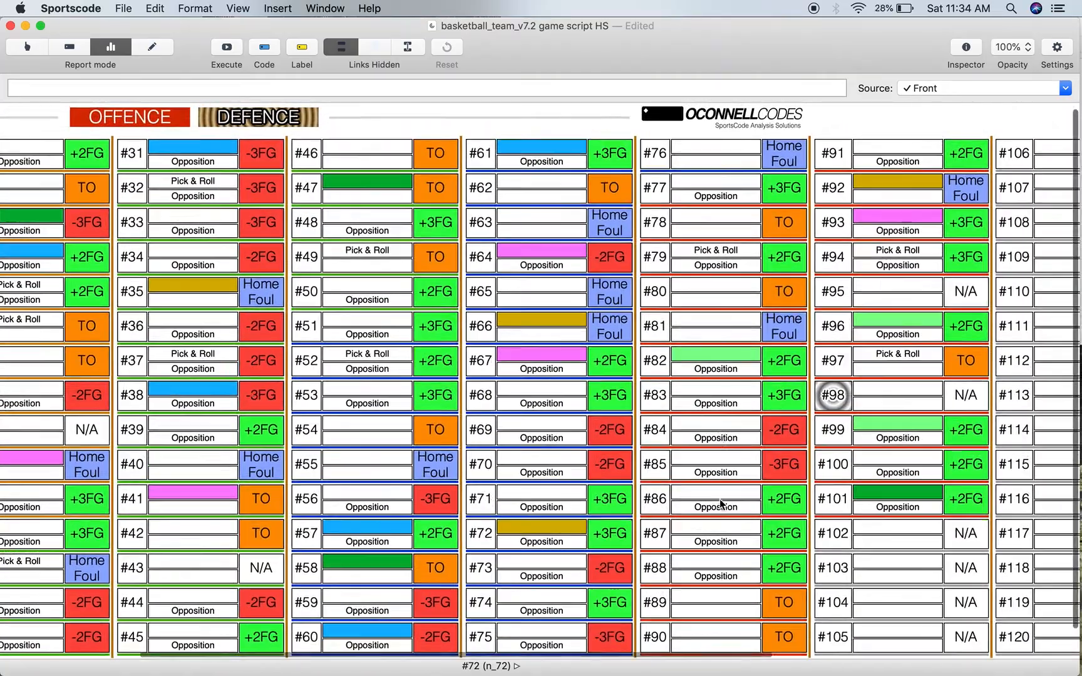
{"action": "scroll", "coordinate": [722, 501], "scroll_direction": "right", "scroll_amount": 5}
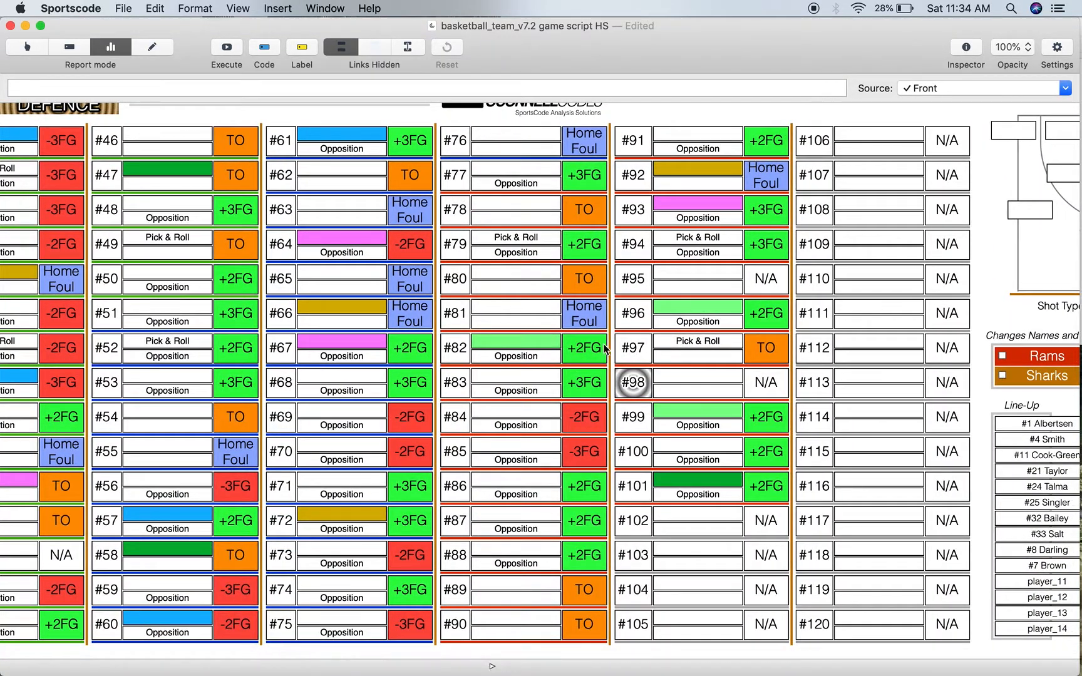
{"action": "scroll", "coordinate": [647, 495], "scroll_direction": "right", "scroll_amount": 3}
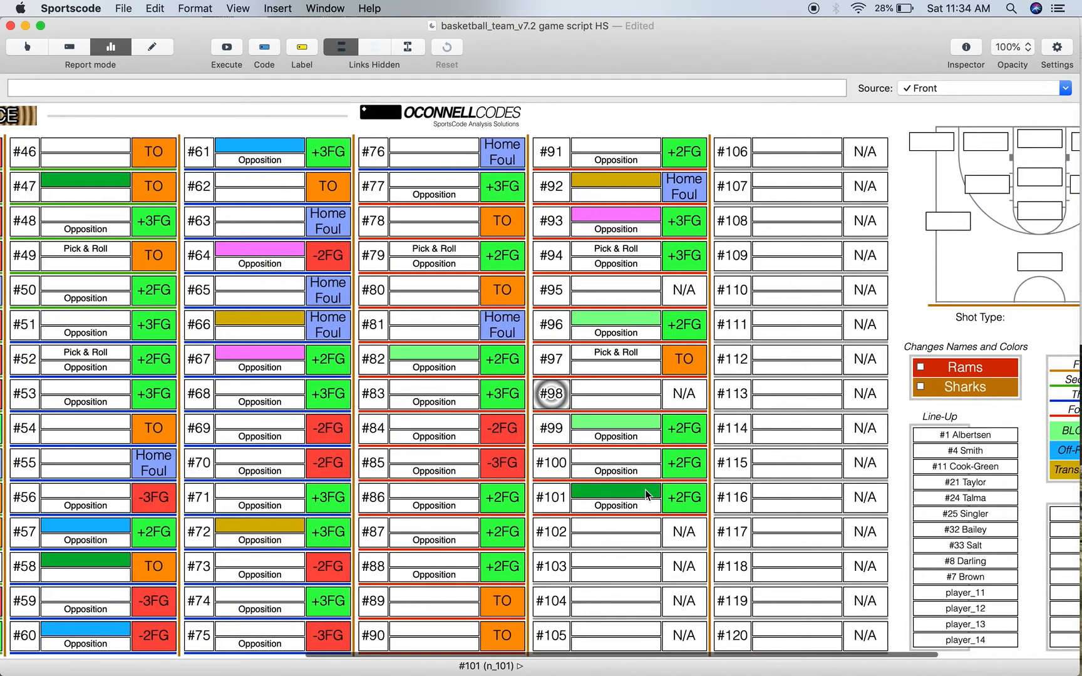
{"action": "scroll", "coordinate": [464, 313], "scroll_direction": "down", "scroll_amount": 1}
{"action": "scroll", "coordinate": [463, 313], "scroll_direction": "right", "scroll_amount": 1}
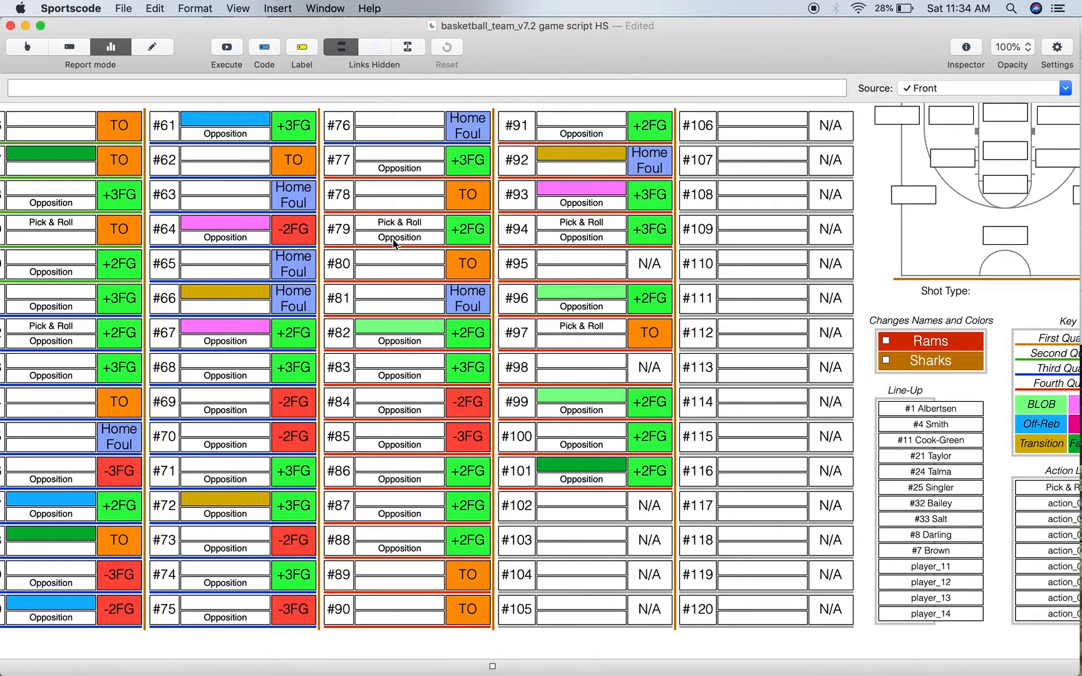
- Switch the script back to Offence, execute it and review the offensive results of the final possessions up to #105
{"action": "scroll", "coordinate": [392, 241], "scroll_direction": "left", "scroll_amount": 10}
{"action": "left_click", "coordinate": [222, 125]}
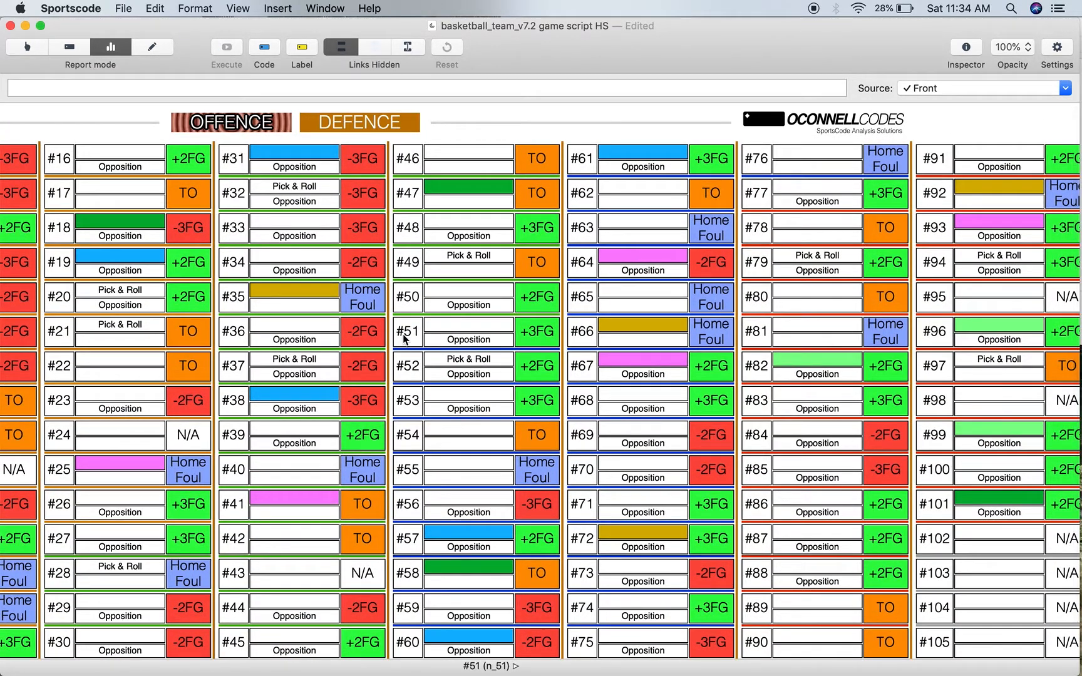
{"action": "scroll", "coordinate": [403, 334], "scroll_direction": "right", "scroll_amount": 5}
{"action": "scroll", "coordinate": [402, 334], "scroll_direction": "right", "scroll_amount": 3}
{"action": "scroll", "coordinate": [402, 334], "scroll_direction": "down", "scroll_amount": 2}
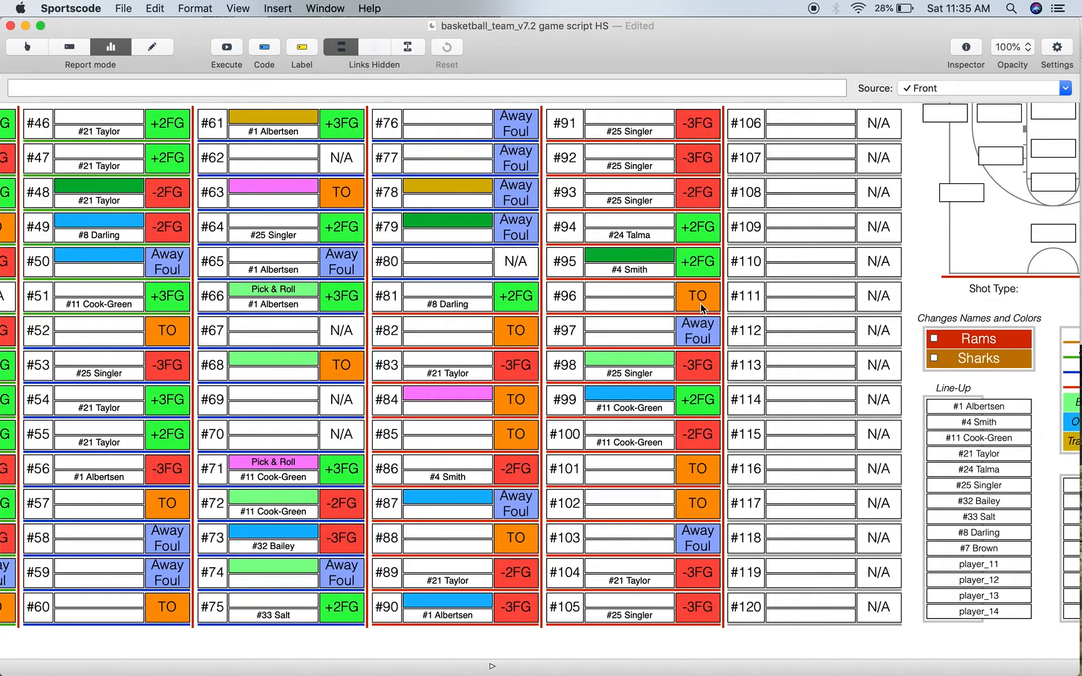
{"action": "scroll", "coordinate": [656, 558], "scroll_direction": "right", "scroll_amount": 2}
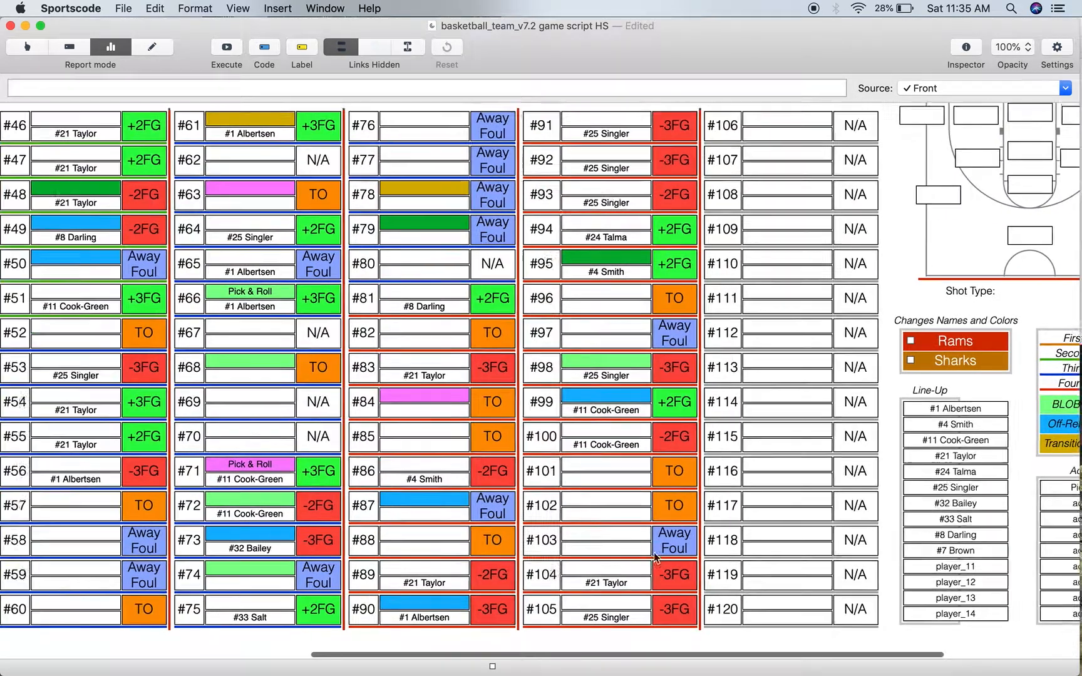
- Return the script to Defence, execute it again and review the defensive possessions from #1 to the last column
{"action": "scroll", "coordinate": [656, 558], "scroll_direction": "left", "scroll_amount": 10}
{"action": "scroll", "coordinate": [655, 558], "scroll_direction": "up", "scroll_amount": 1}
{"action": "left_click", "coordinate": [345, 129]}
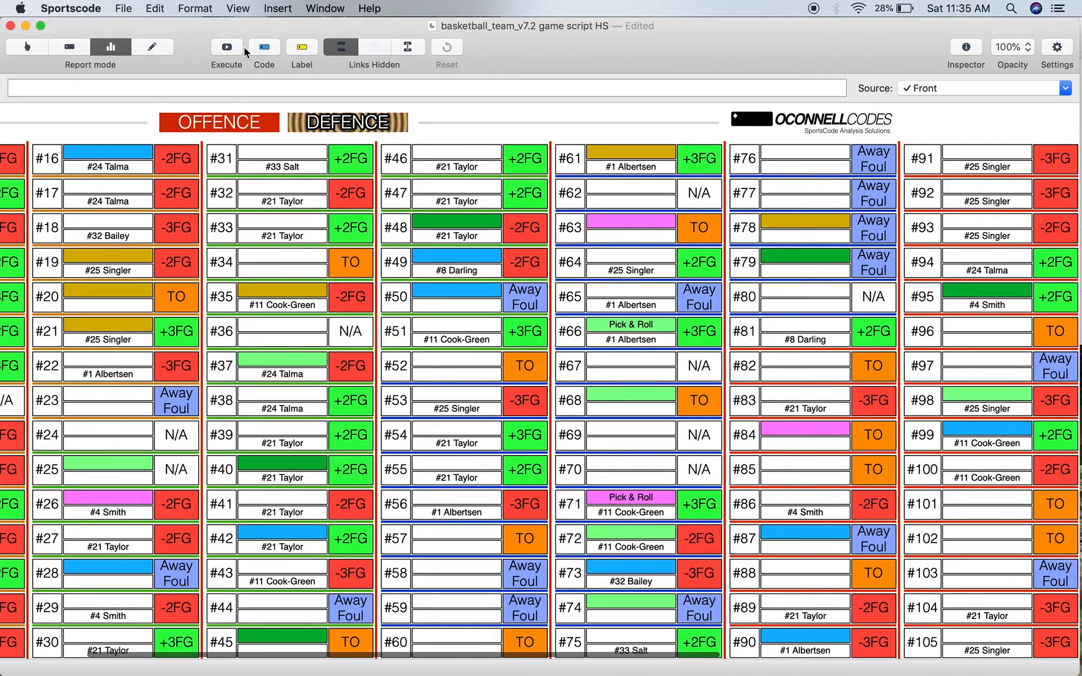
{"action": "scroll", "coordinate": [401, 269], "scroll_direction": "left", "scroll_amount": 4}
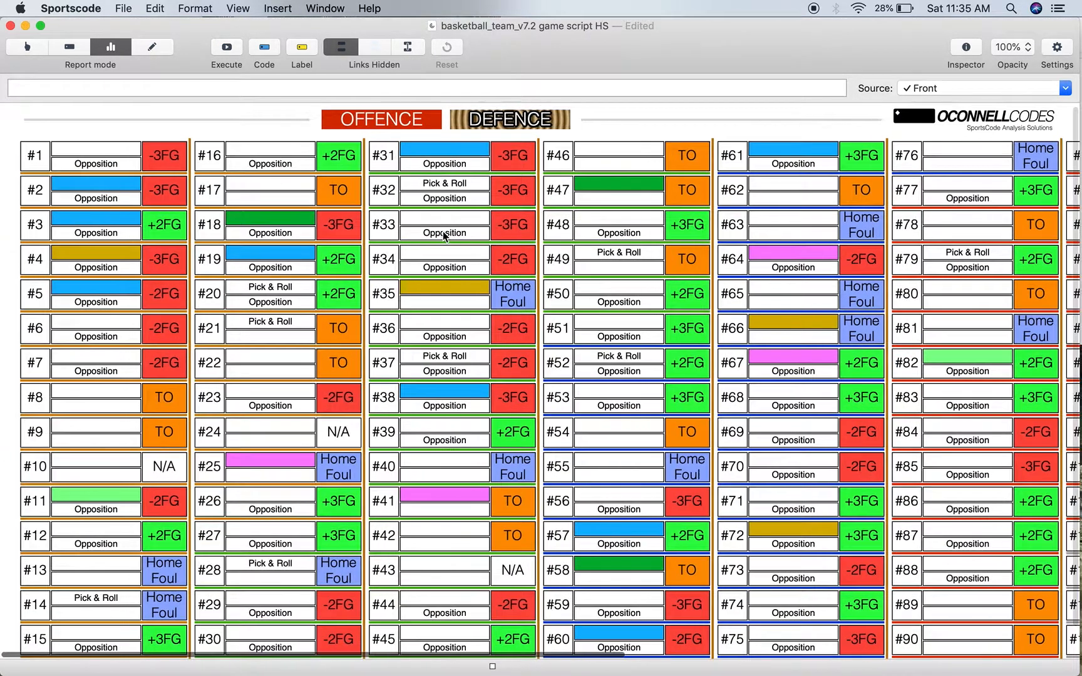
{"action": "scroll", "coordinate": [366, 307], "scroll_direction": "down", "scroll_amount": 2}
{"action": "scroll", "coordinate": [366, 307], "scroll_direction": "up", "scroll_amount": 2}
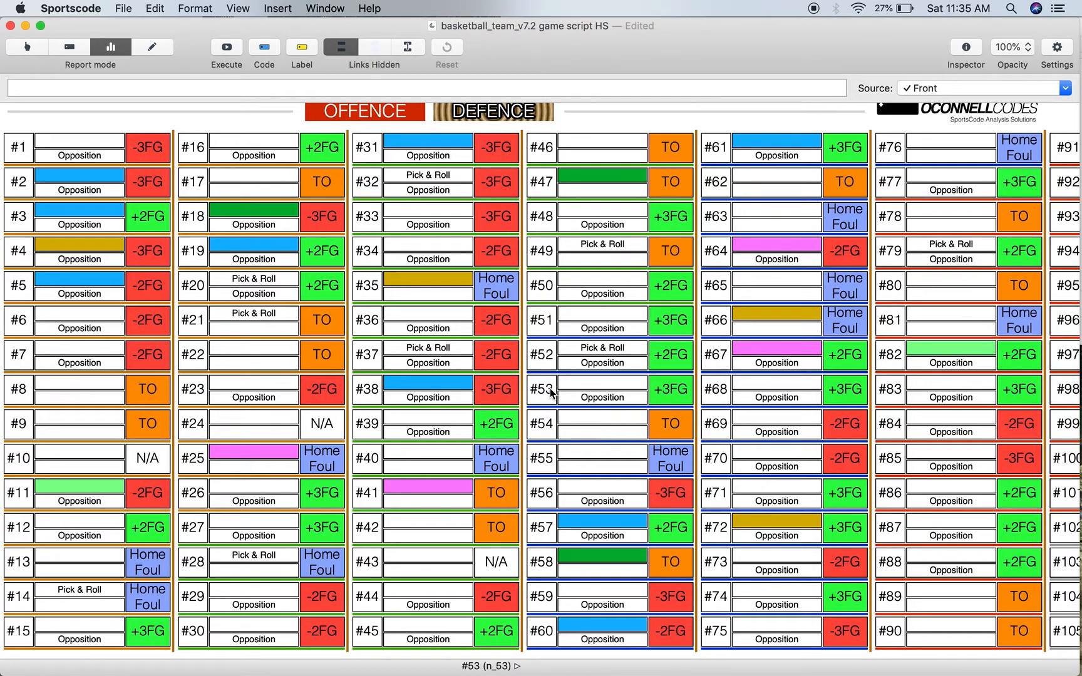
{"action": "scroll", "coordinate": [550, 392], "scroll_direction": "right", "scroll_amount": 10}
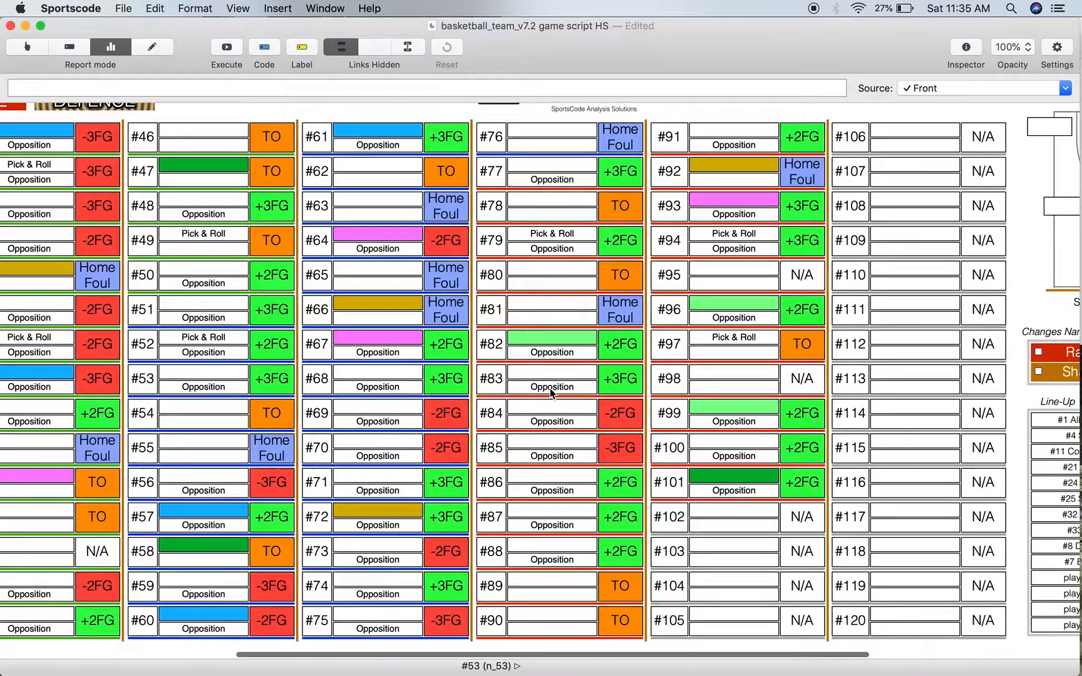
{"action": "scroll", "coordinate": [550, 392], "scroll_direction": "right", "scroll_amount": 1}
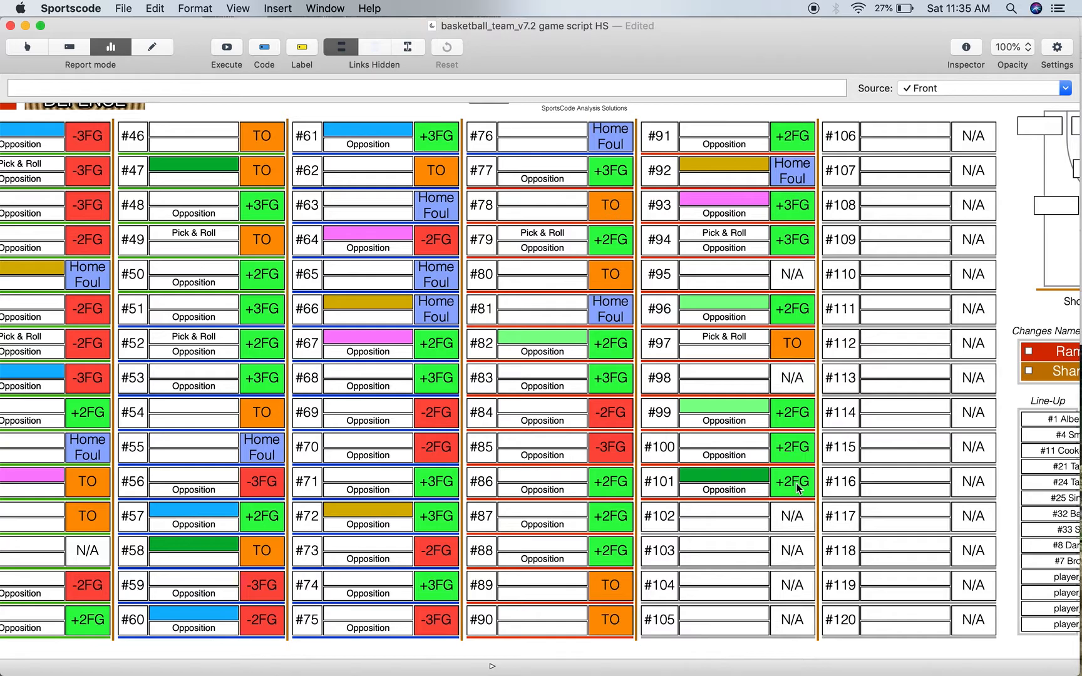
{"action": "scroll", "coordinate": [799, 489], "scroll_direction": "right", "scroll_amount": 5}
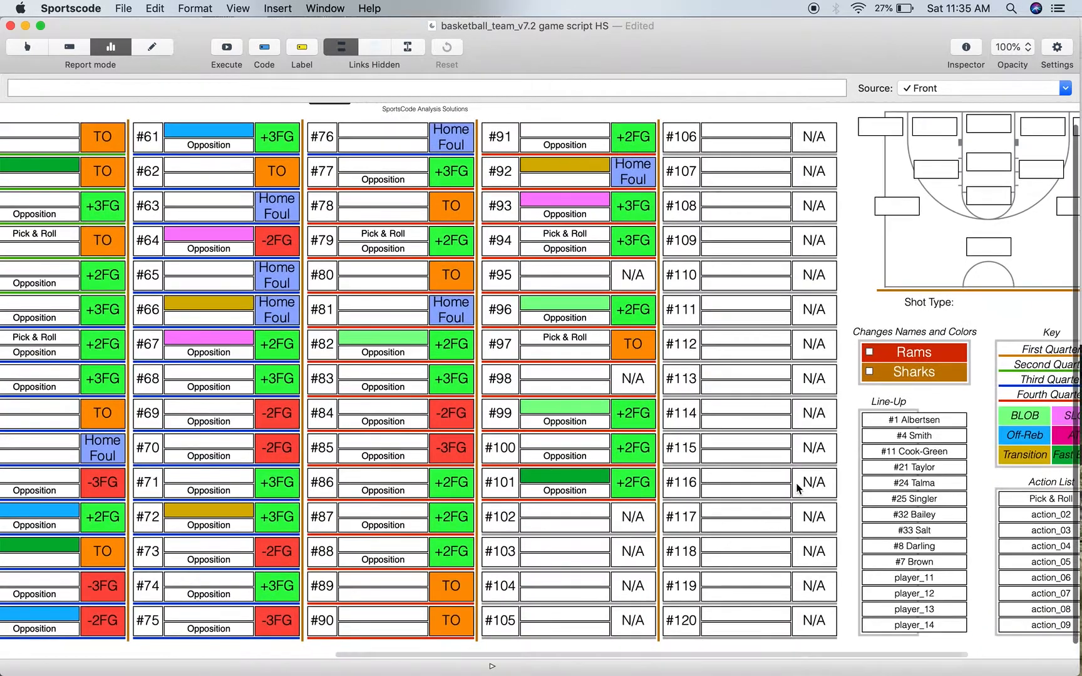
- Show the shot location and shot type on the court diagram for defensive possessions #88, #87, #86, #82, #83, #79, #91 and #96
{"action": "left_click", "coordinate": [325, 552]}
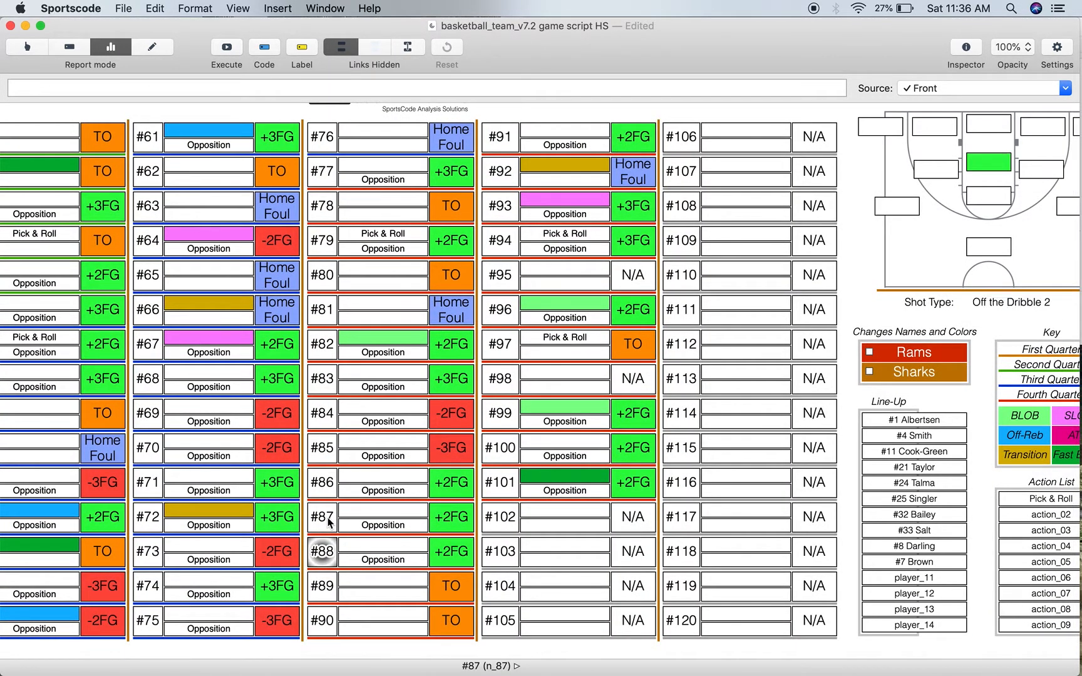
{"action": "left_click", "coordinate": [329, 522]}
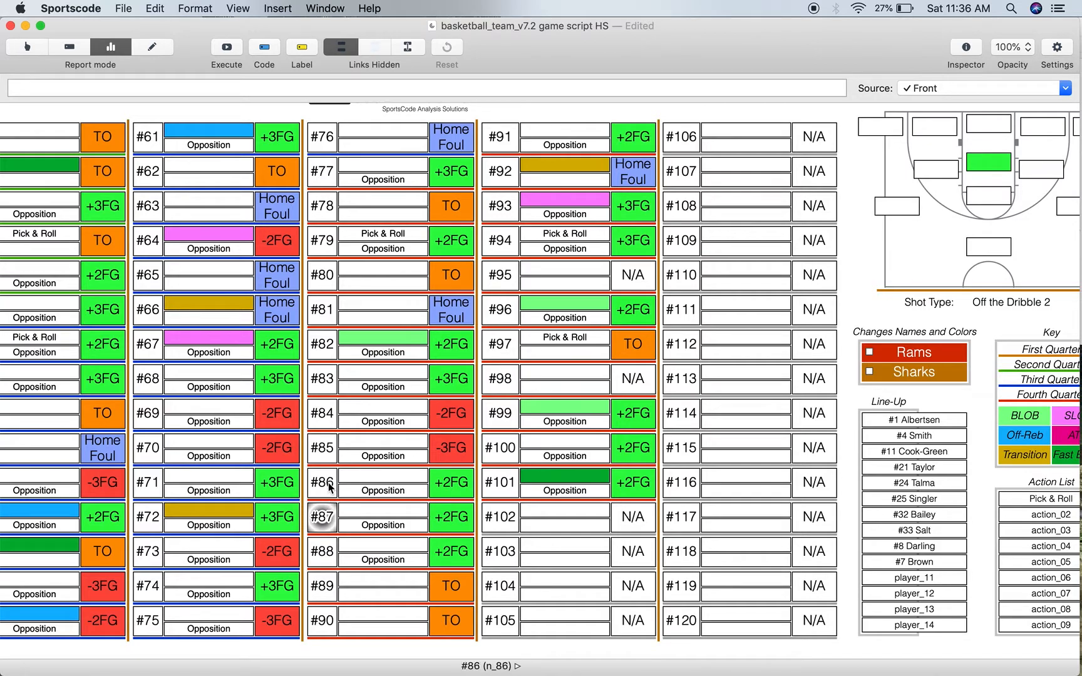
{"action": "left_click", "coordinate": [330, 488]}
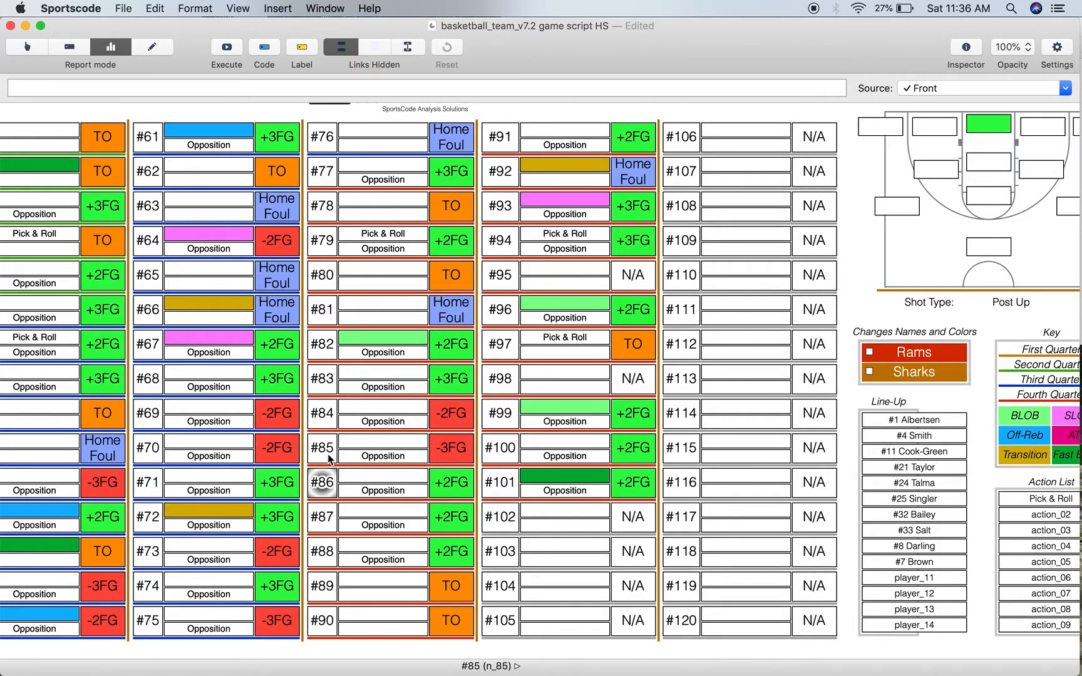
{"action": "left_click", "coordinate": [326, 350]}
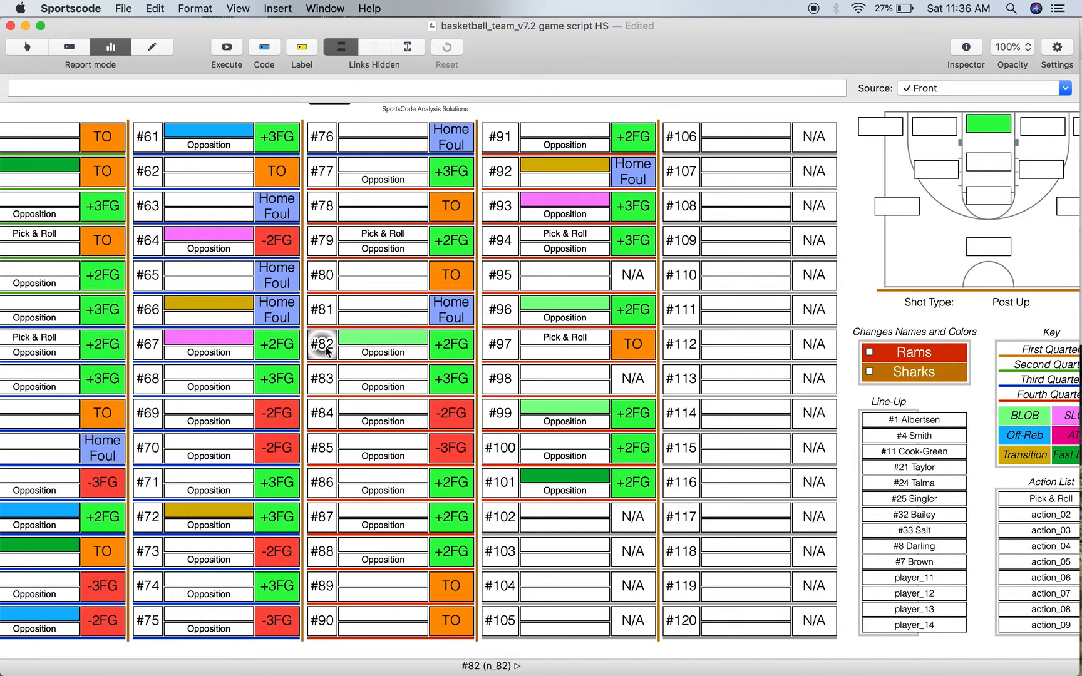
{"action": "left_click", "coordinate": [326, 380]}
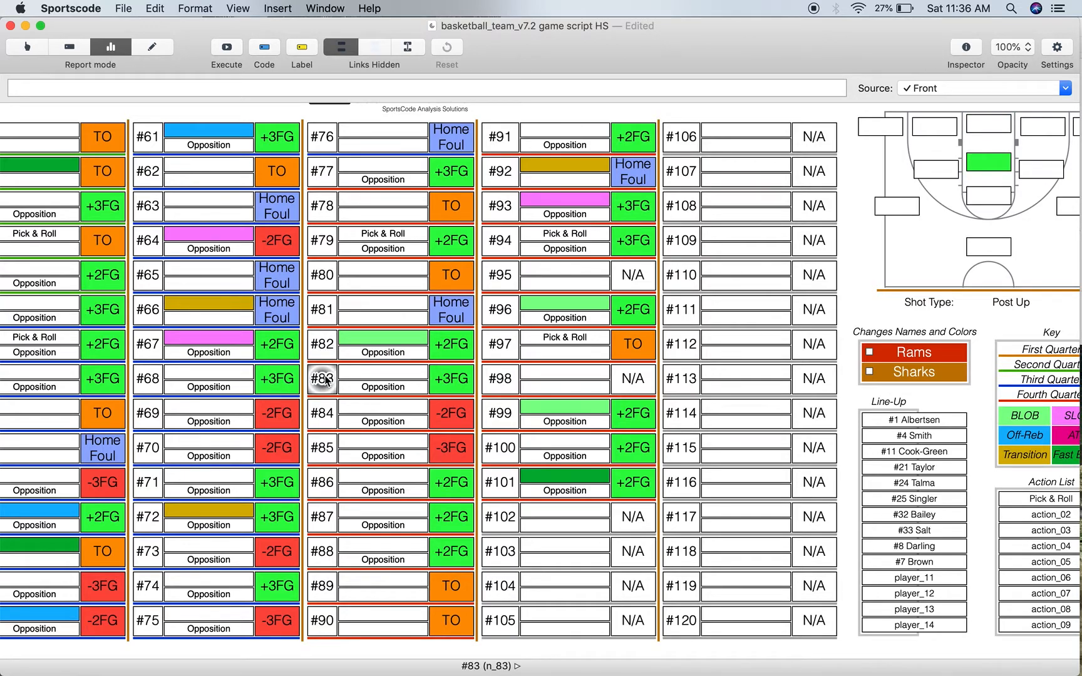
{"action": "left_click", "coordinate": [327, 251]}
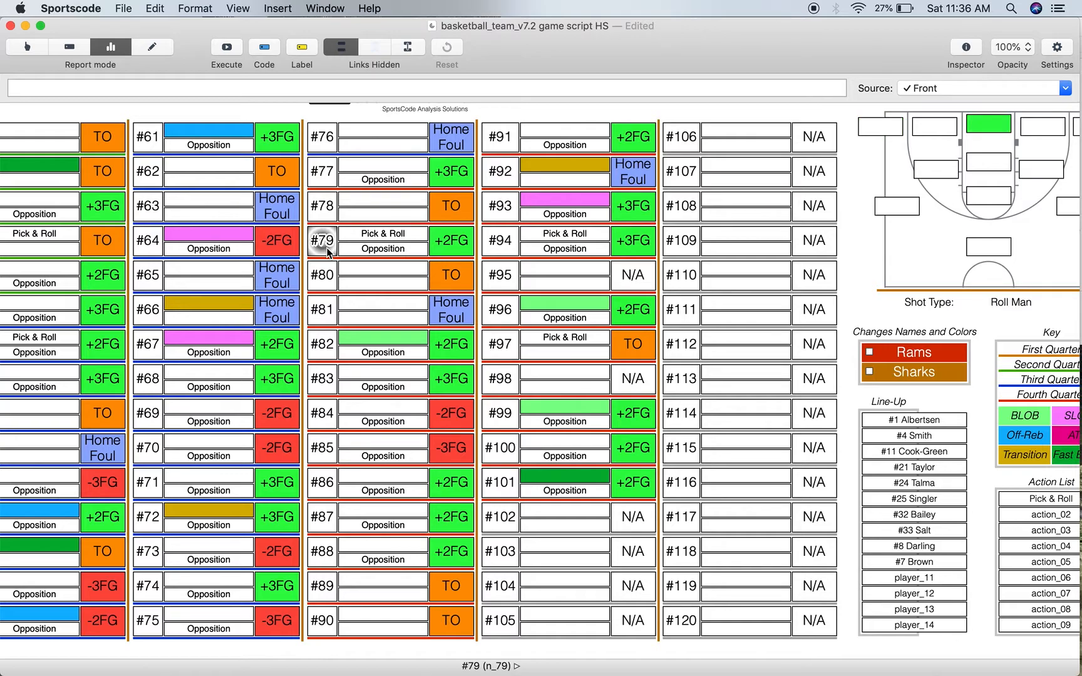
{"action": "left_click", "coordinate": [501, 133]}
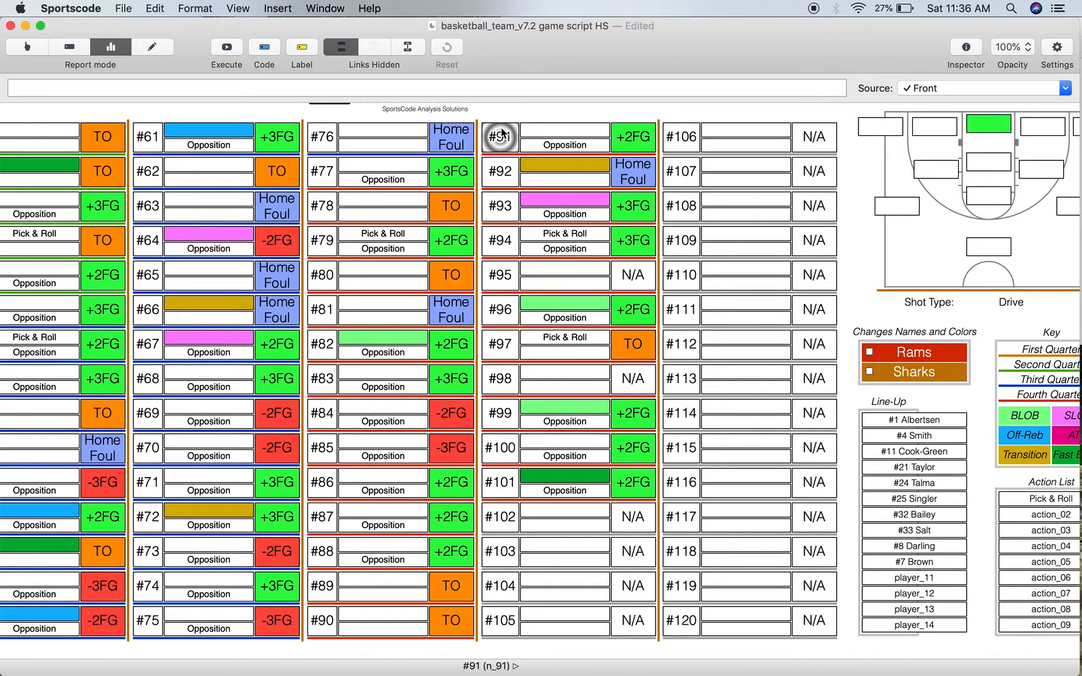
{"action": "left_click", "coordinate": [496, 318]}
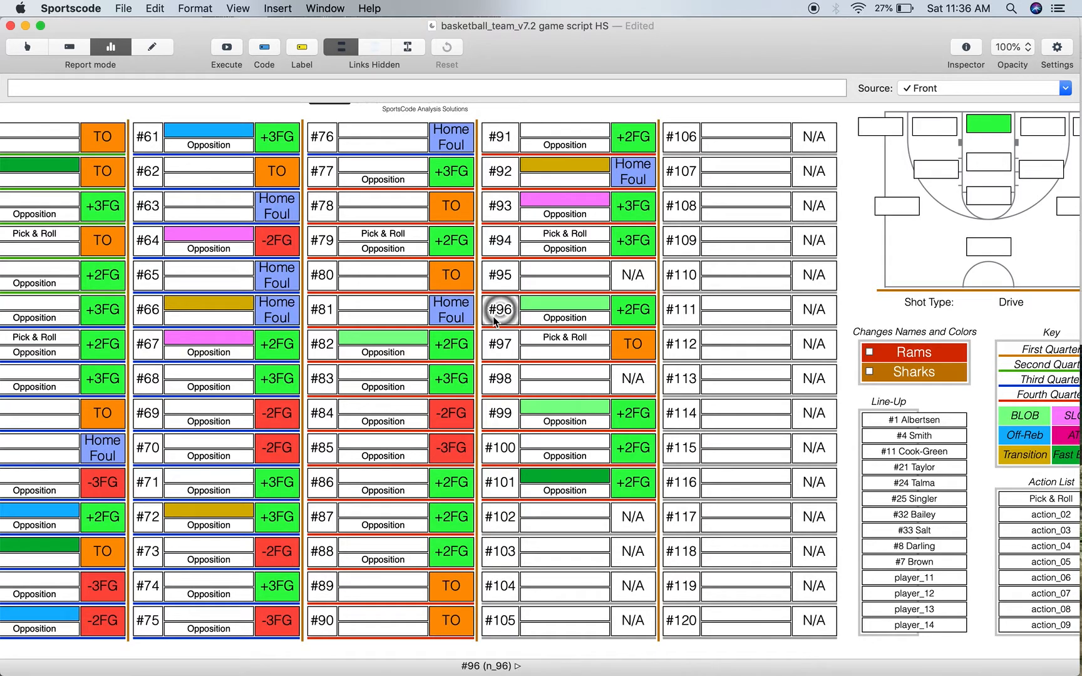
- Show the shot location and shot type on the court diagram for defensive possessions #99 and #100
{"action": "left_click", "coordinate": [505, 423]}
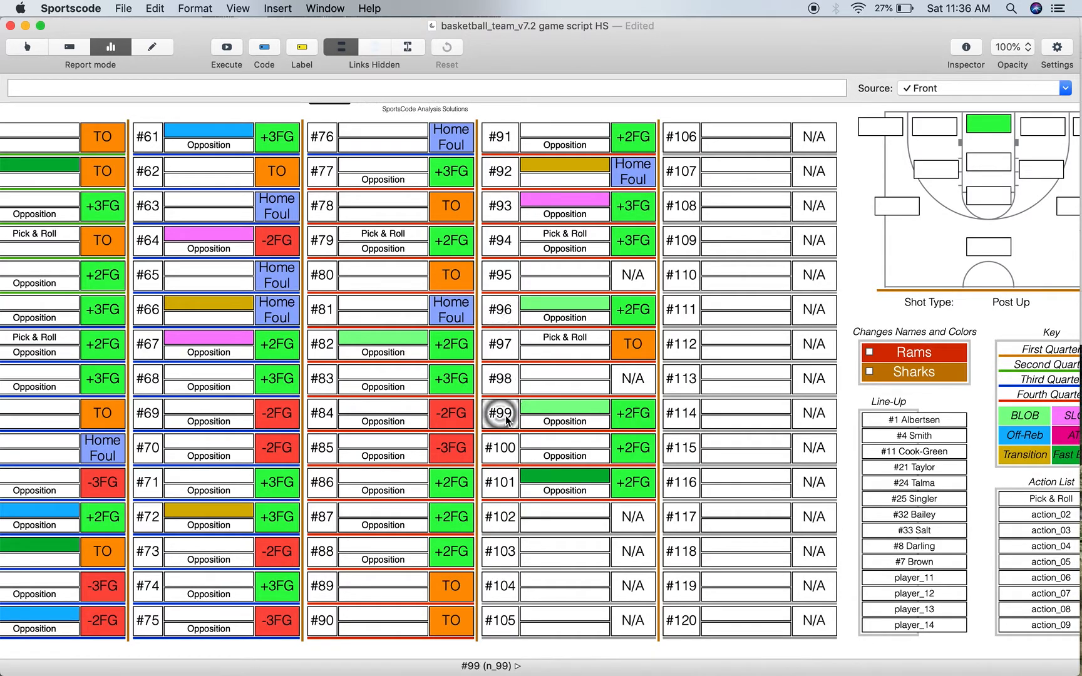
{"action": "left_click", "coordinate": [503, 450]}
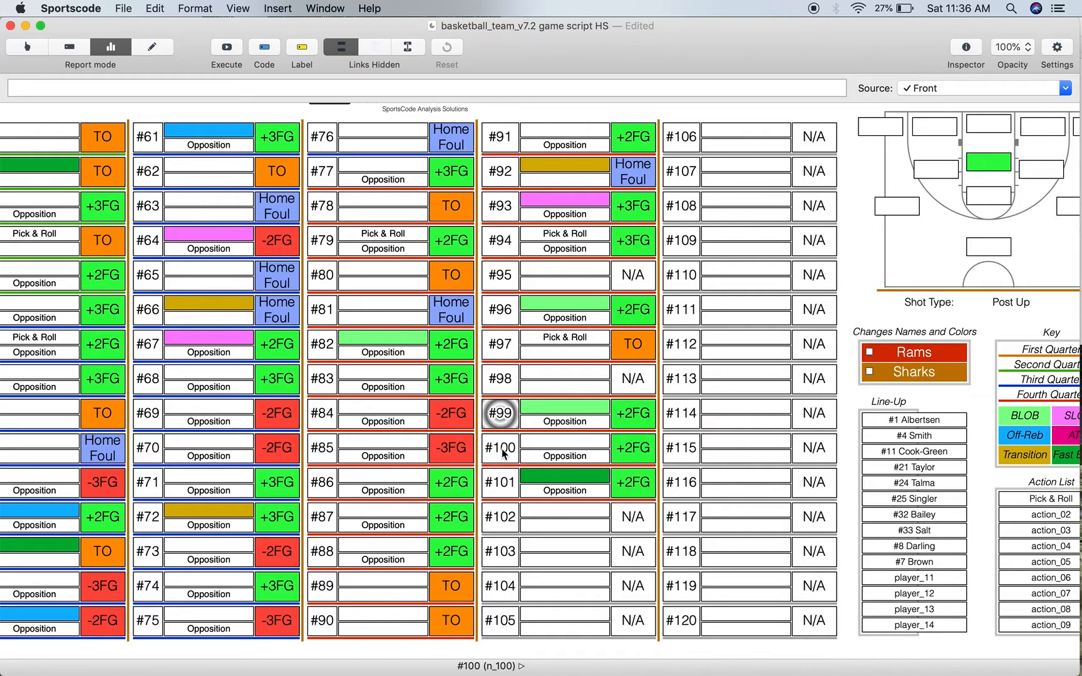
{"action": "left_click", "coordinate": [503, 449]}
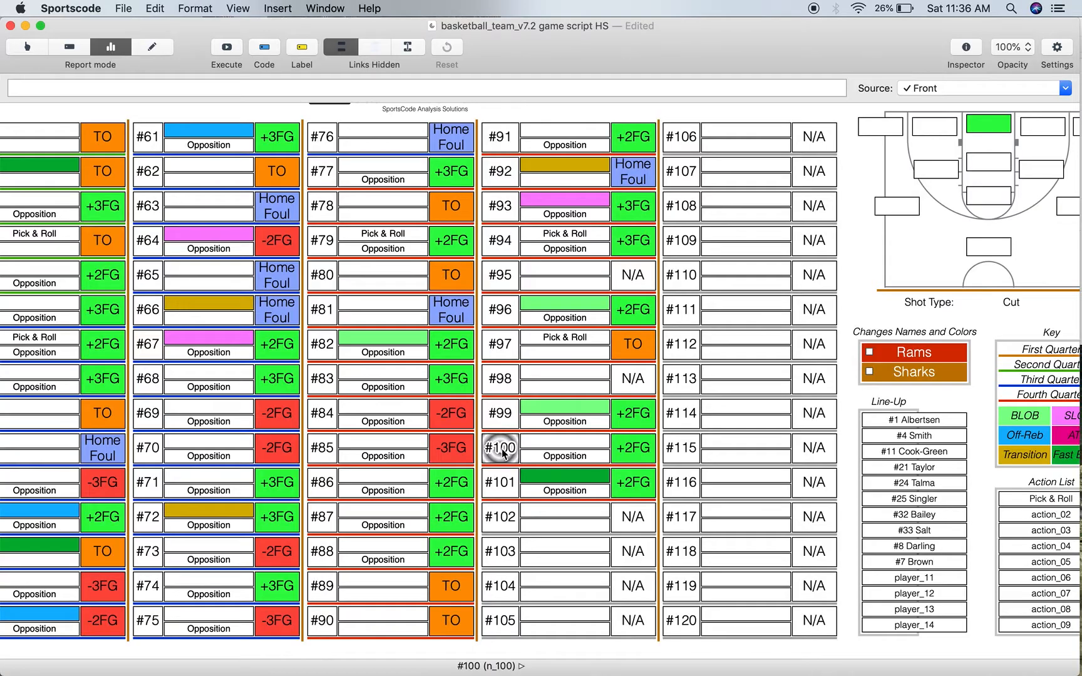
- Review the defensive possession results across all four quarters, from #1 through #101
{"action": "scroll", "coordinate": [502, 449], "scroll_direction": "left", "scroll_amount": 10}
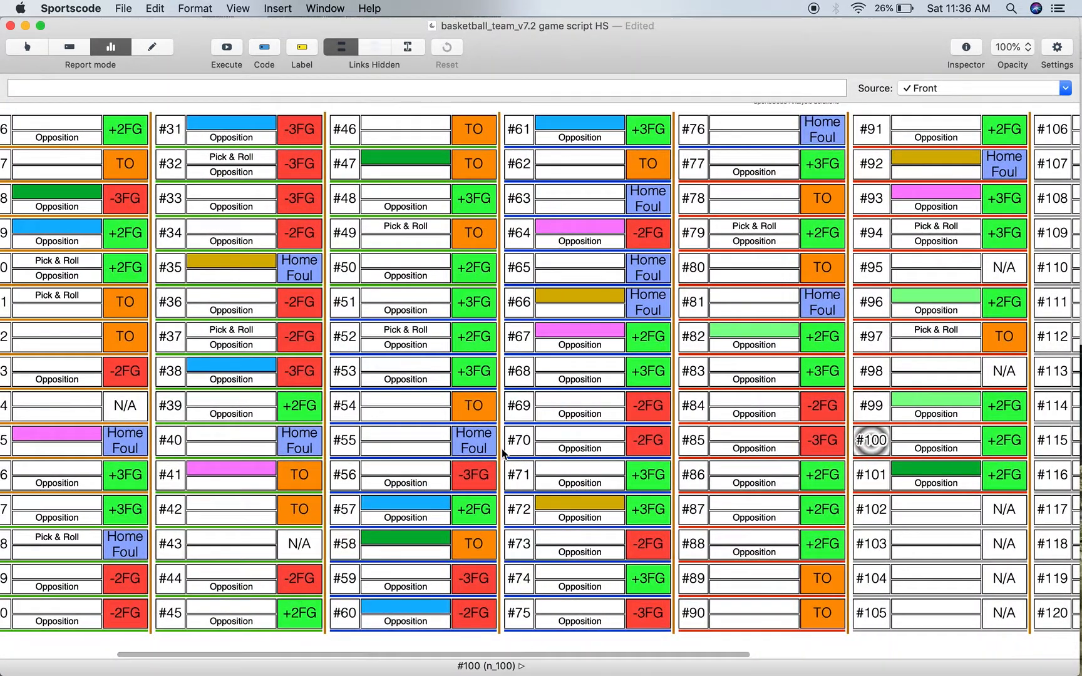
{"action": "scroll", "coordinate": [502, 449], "scroll_direction": "left", "scroll_amount": 10}
{"action": "scroll", "coordinate": [502, 449], "scroll_direction": "down", "scroll_amount": 2}
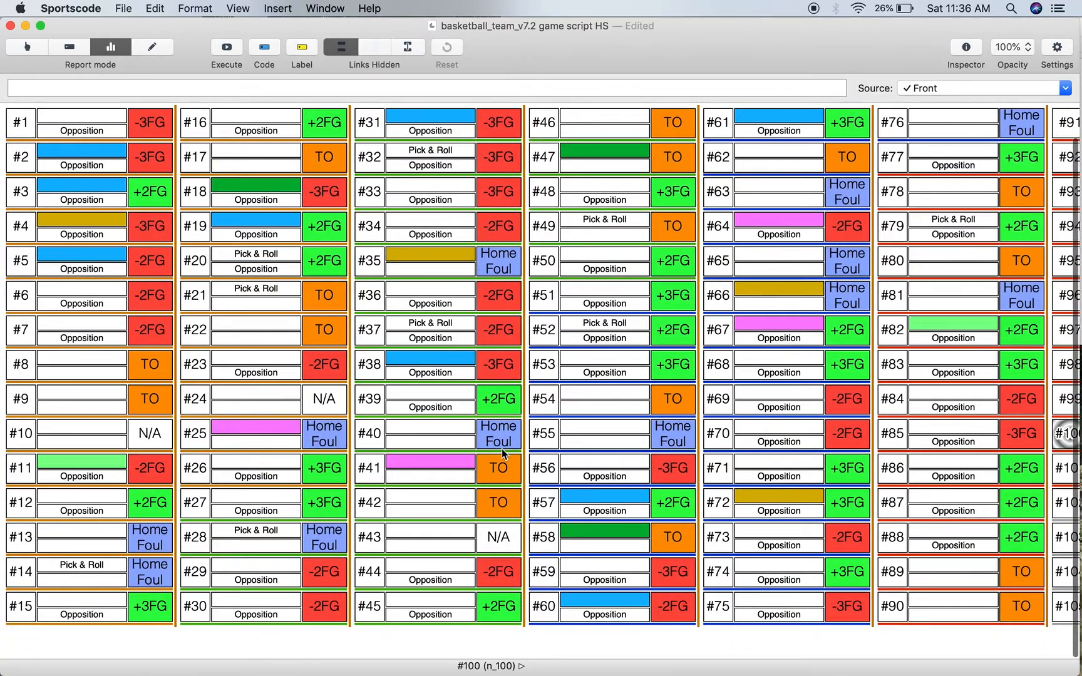
{"action": "scroll", "coordinate": [502, 449], "scroll_direction": "up", "scroll_amount": 2}
{"action": "scroll", "coordinate": [502, 449], "scroll_direction": "down", "scroll_amount": 2}
{"action": "scroll", "coordinate": [502, 449], "scroll_direction": "up", "scroll_amount": 2}
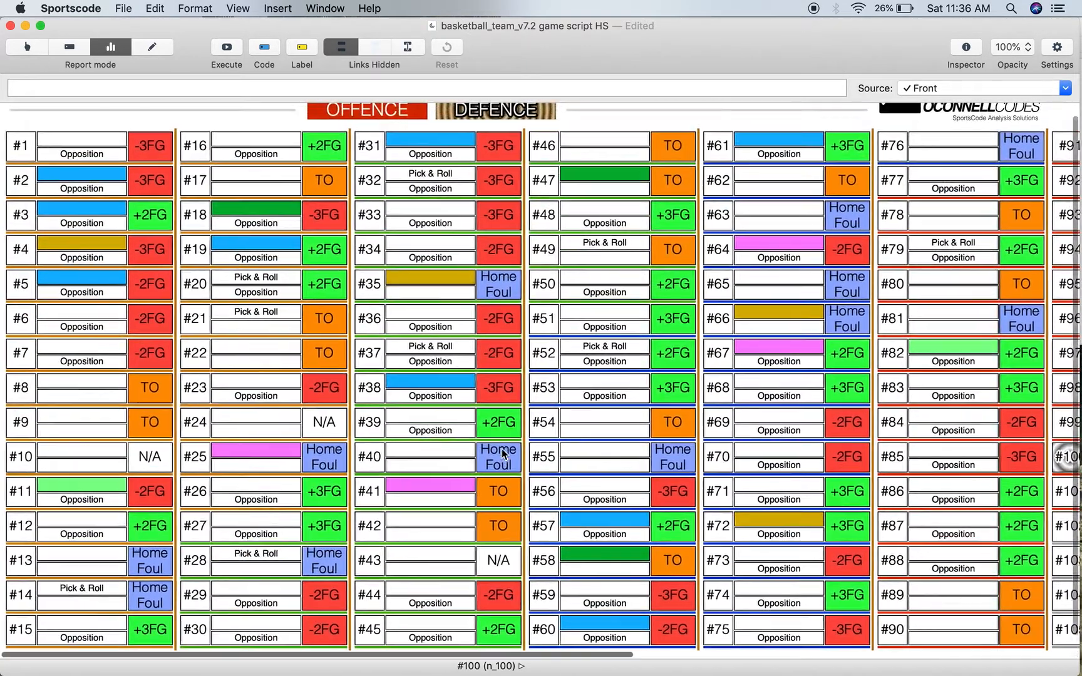
{"action": "scroll", "coordinate": [502, 448], "scroll_direction": "right", "scroll_amount": 3}
{"action": "scroll", "coordinate": [611, 429], "scroll_direction": "right", "scroll_amount": 10}
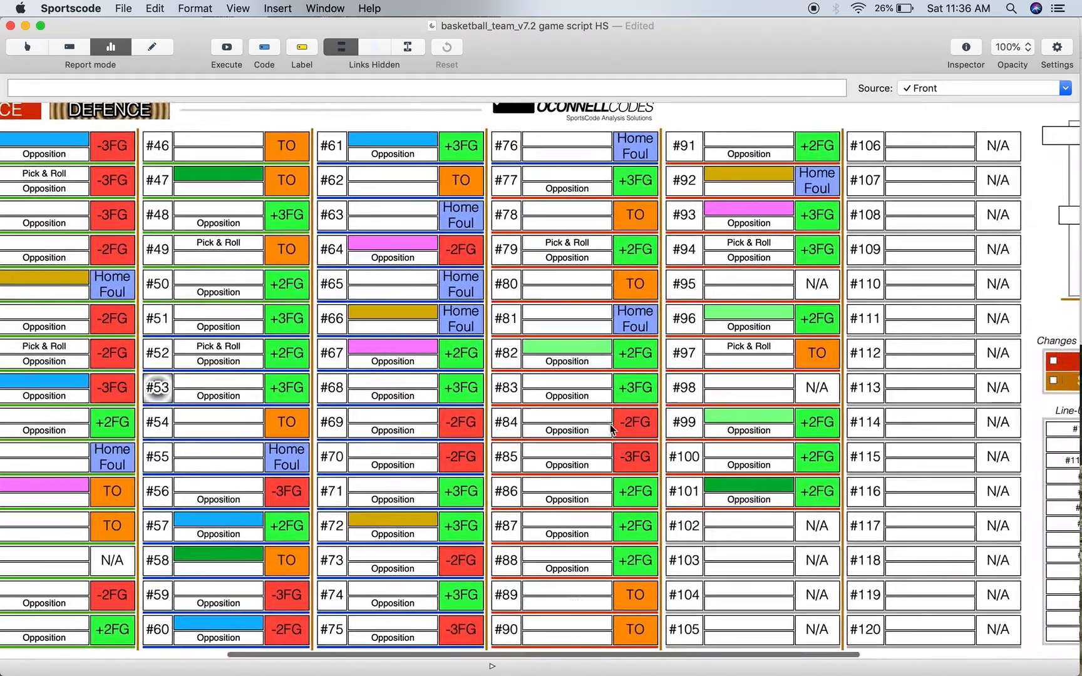
{"action": "scroll", "coordinate": [612, 424], "scroll_direction": "left", "scroll_amount": 5}
{"action": "scroll", "coordinate": [612, 424], "scroll_direction": "up", "scroll_amount": 1}
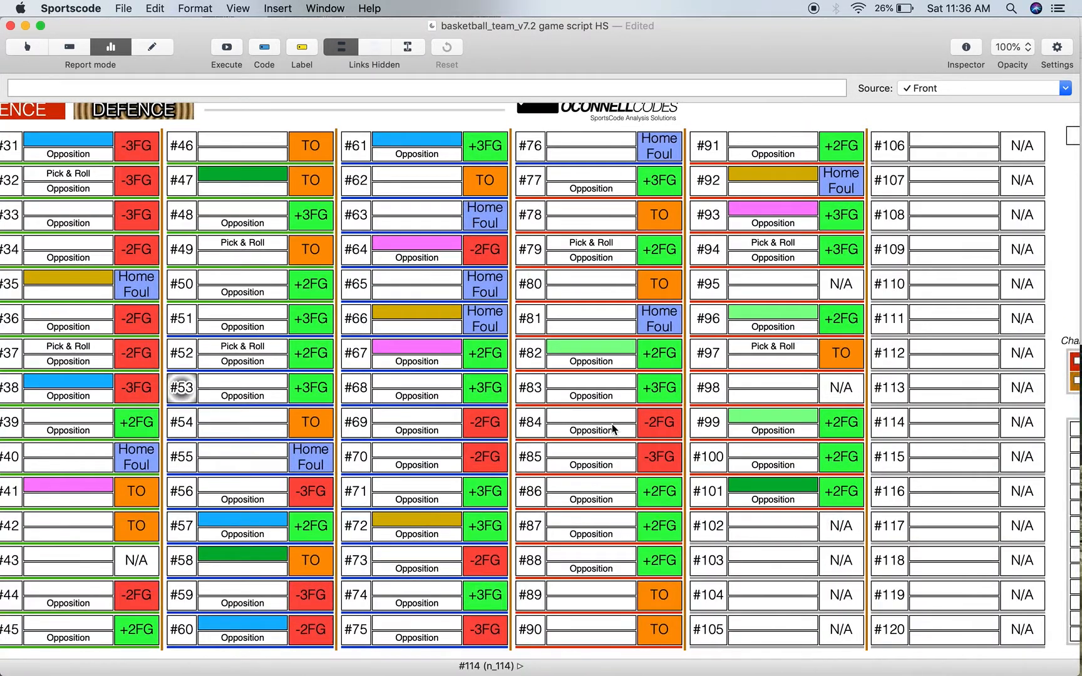
{"action": "scroll", "coordinate": [488, 435], "scroll_direction": "left", "scroll_amount": 3}
{"action": "scroll", "coordinate": [488, 436], "scroll_direction": "left", "scroll_amount": 6}
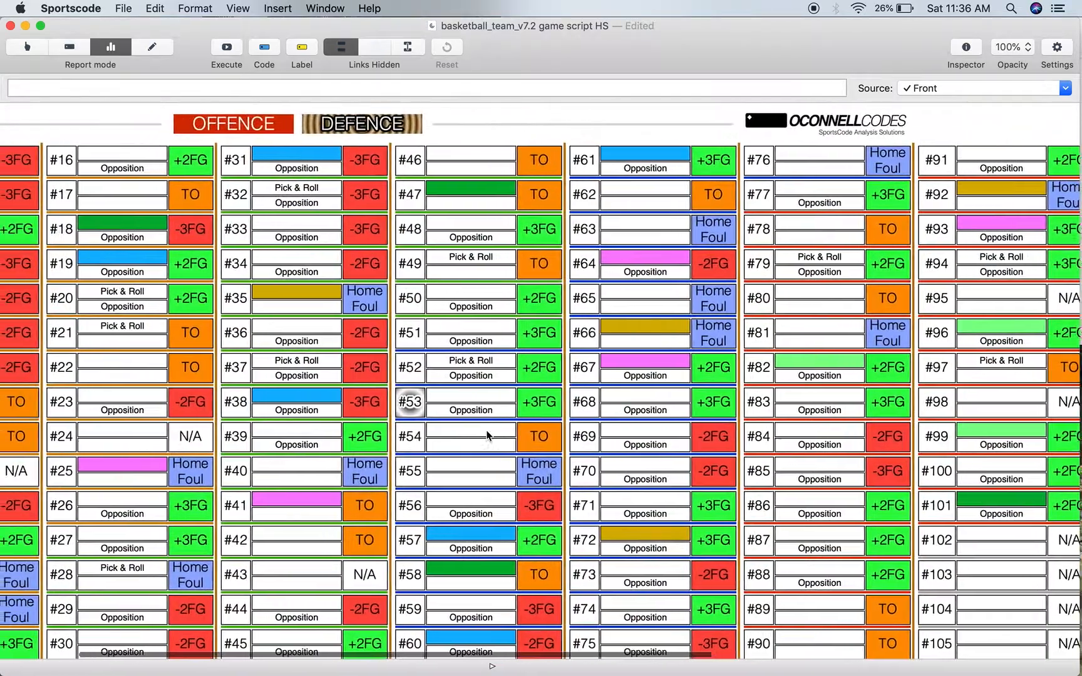
{"action": "scroll", "coordinate": [488, 435], "scroll_direction": "up", "scroll_amount": 1}
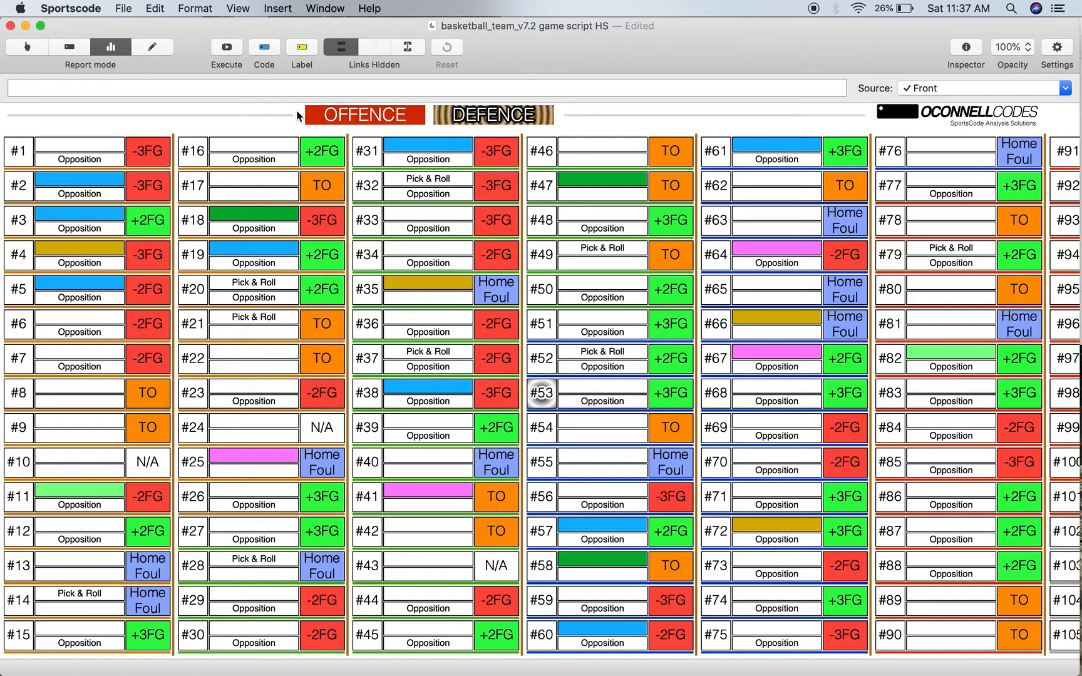
- Switch the report to Offence and show the shot location and shot type of possession #31 on the court diagram
{"action": "left_click", "coordinate": [317, 118]}
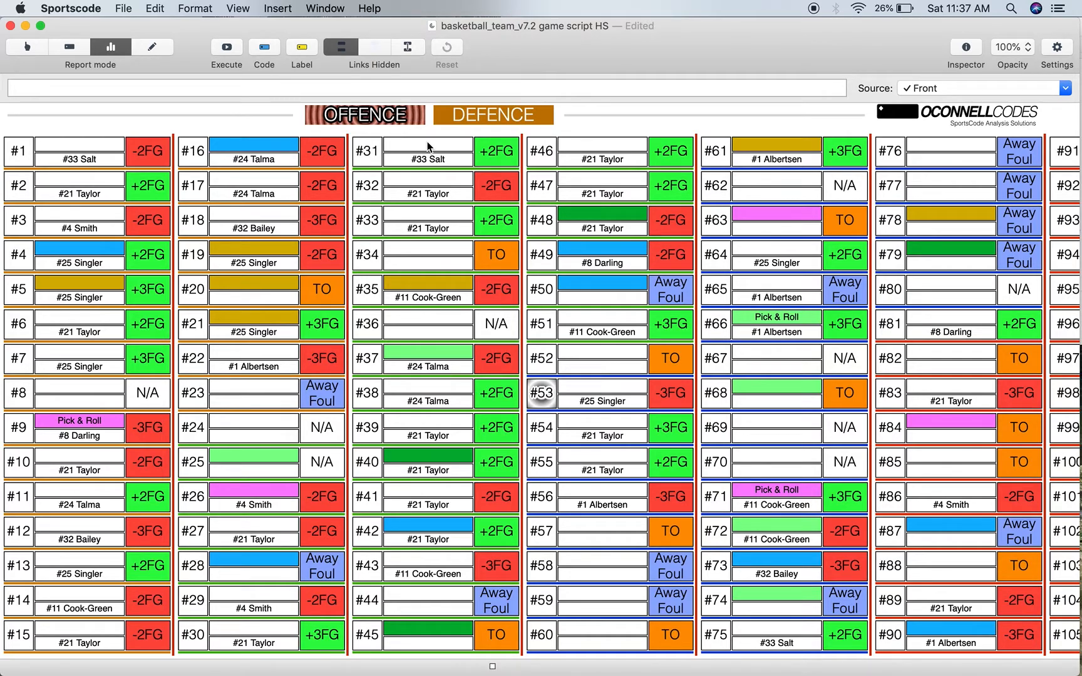
{"action": "scroll", "coordinate": [513, 164], "scroll_direction": "right", "scroll_amount": 1}
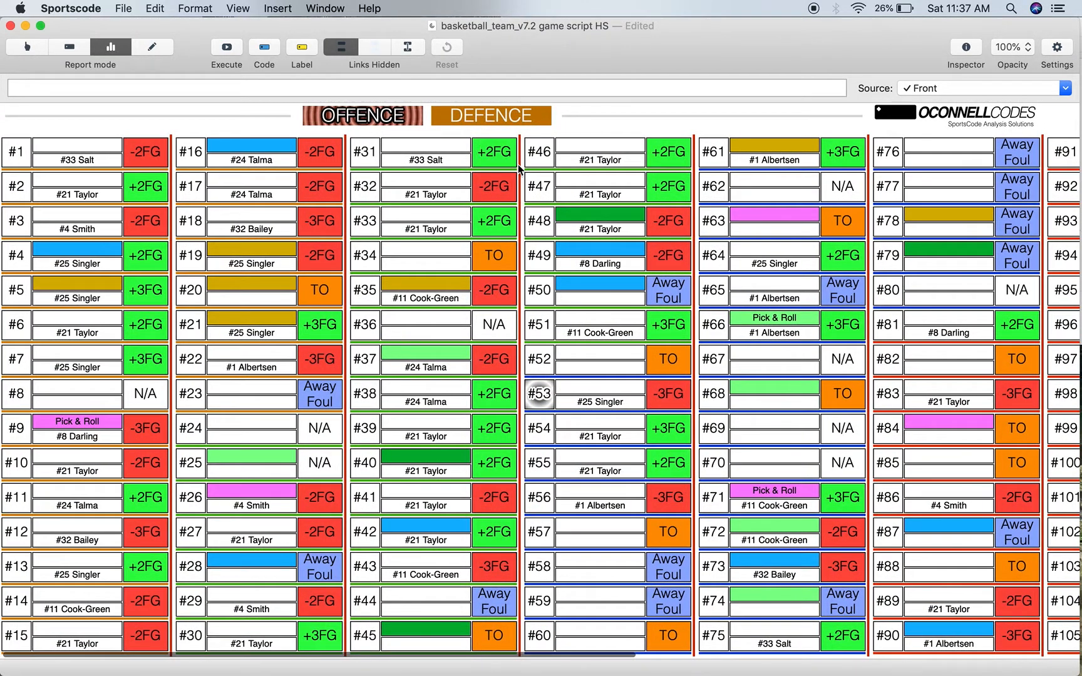
{"action": "left_click", "coordinate": [366, 157]}
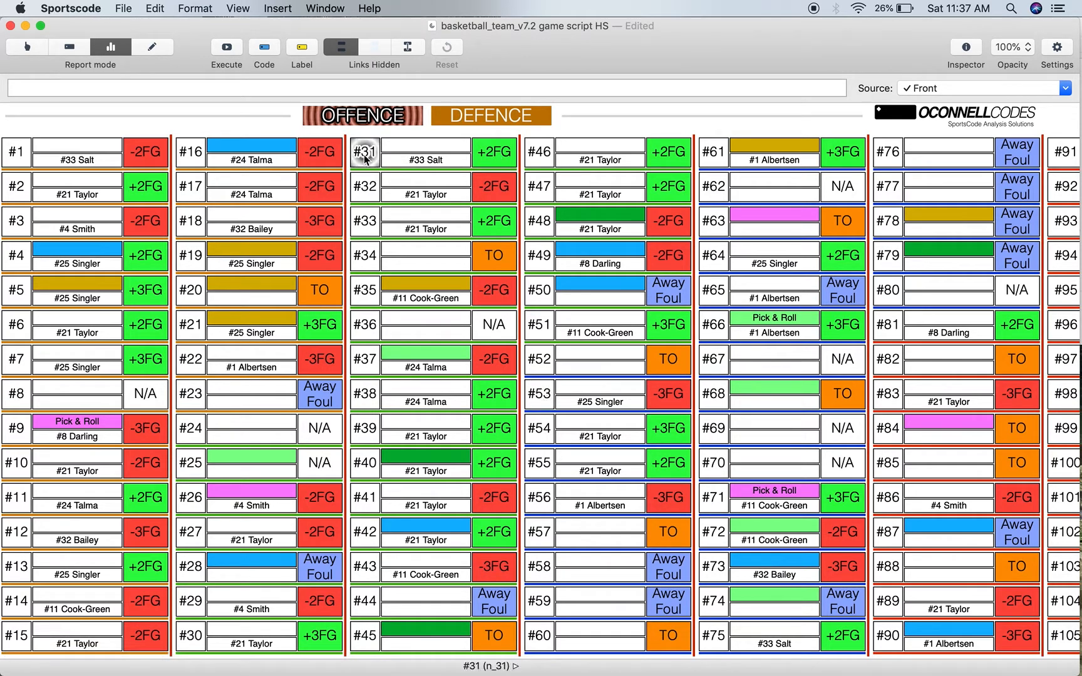
{"action": "scroll", "coordinate": [933, 228], "scroll_direction": "right", "scroll_amount": 15}
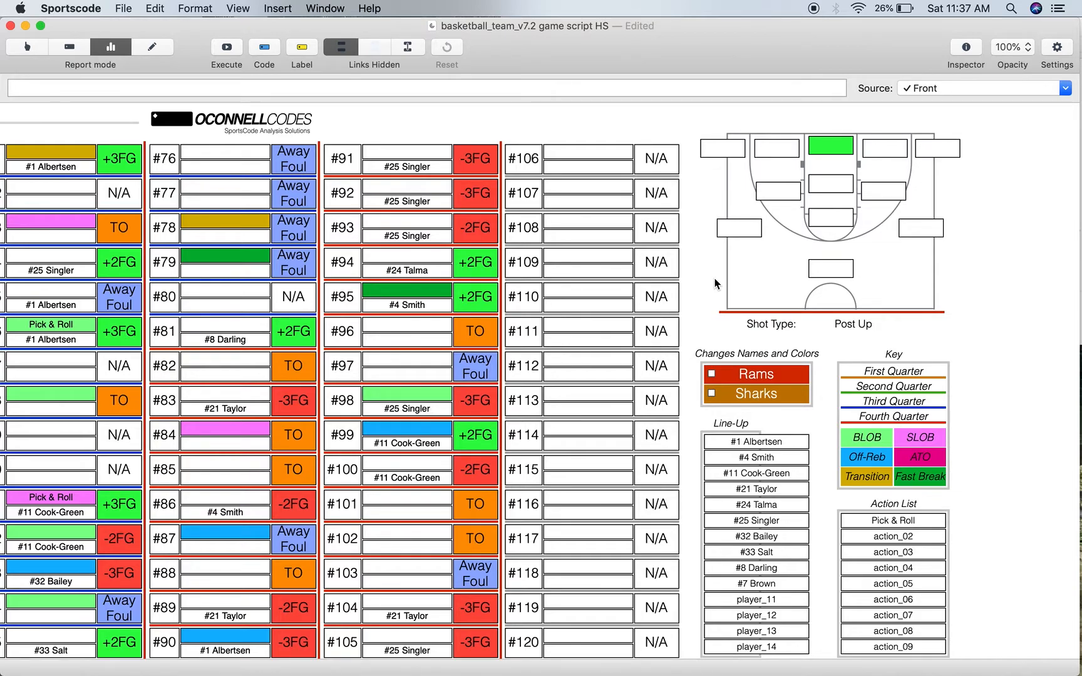
{"action": "scroll", "coordinate": [714, 278], "scroll_direction": "left", "scroll_amount": 15}
{"action": "scroll", "coordinate": [714, 278], "scroll_direction": "down", "scroll_amount": 1}
{"action": "scroll", "coordinate": [716, 283], "scroll_direction": "up", "scroll_amount": 2}
{"action": "scroll", "coordinate": [716, 283], "scroll_direction": "right", "scroll_amount": 1}
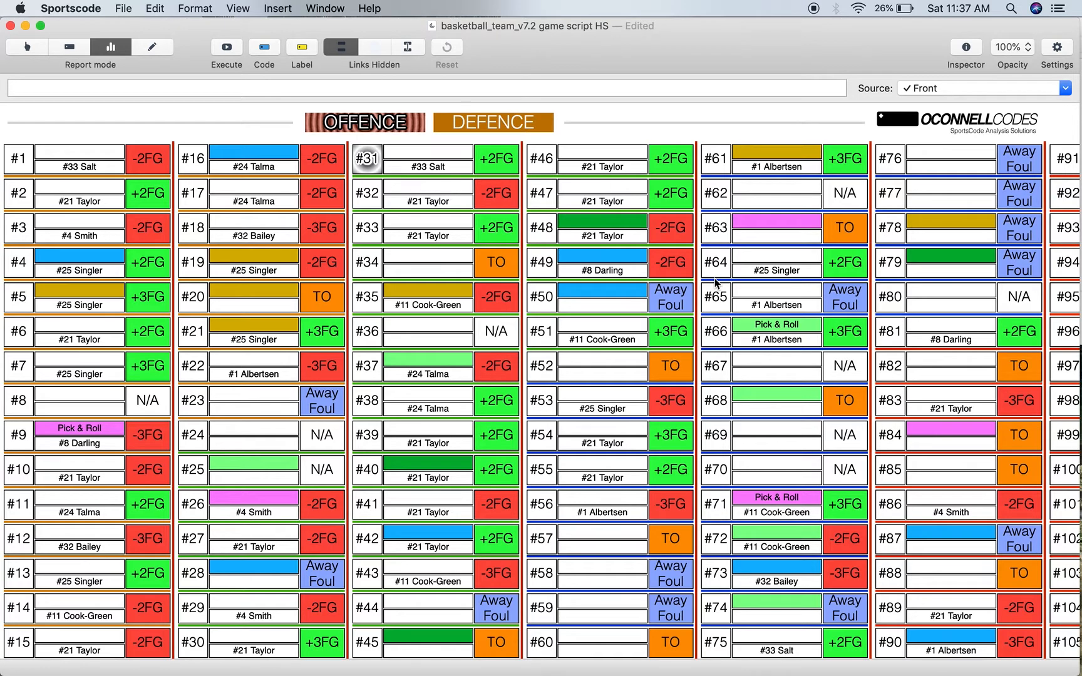
{"action": "scroll", "coordinate": [716, 282], "scroll_direction": "up", "scroll_amount": 2}
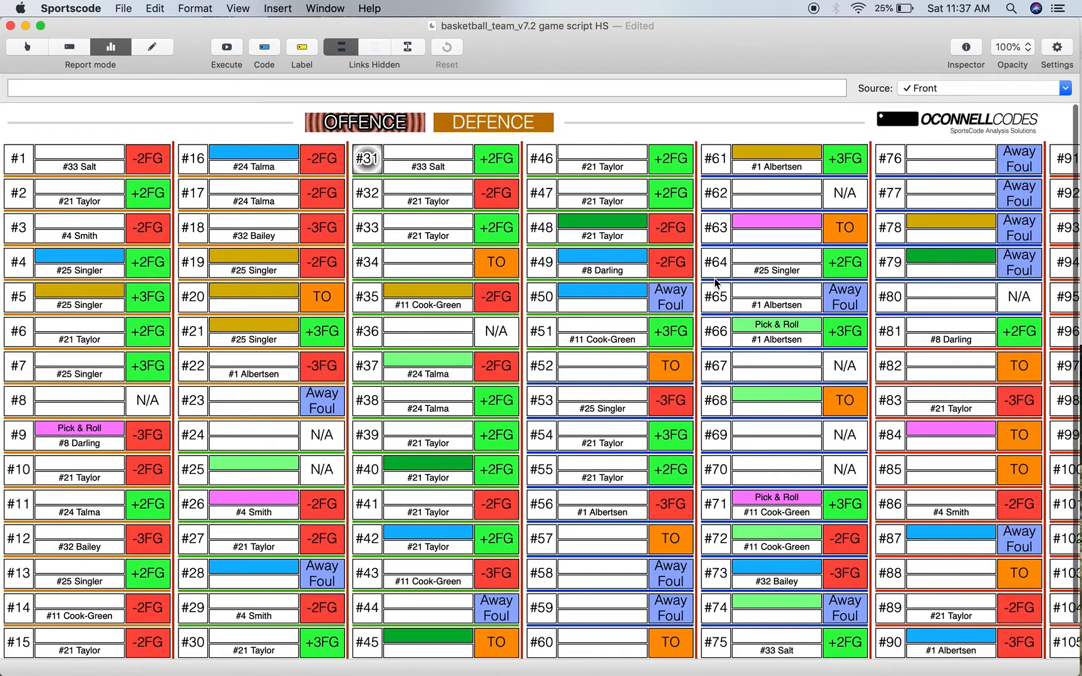